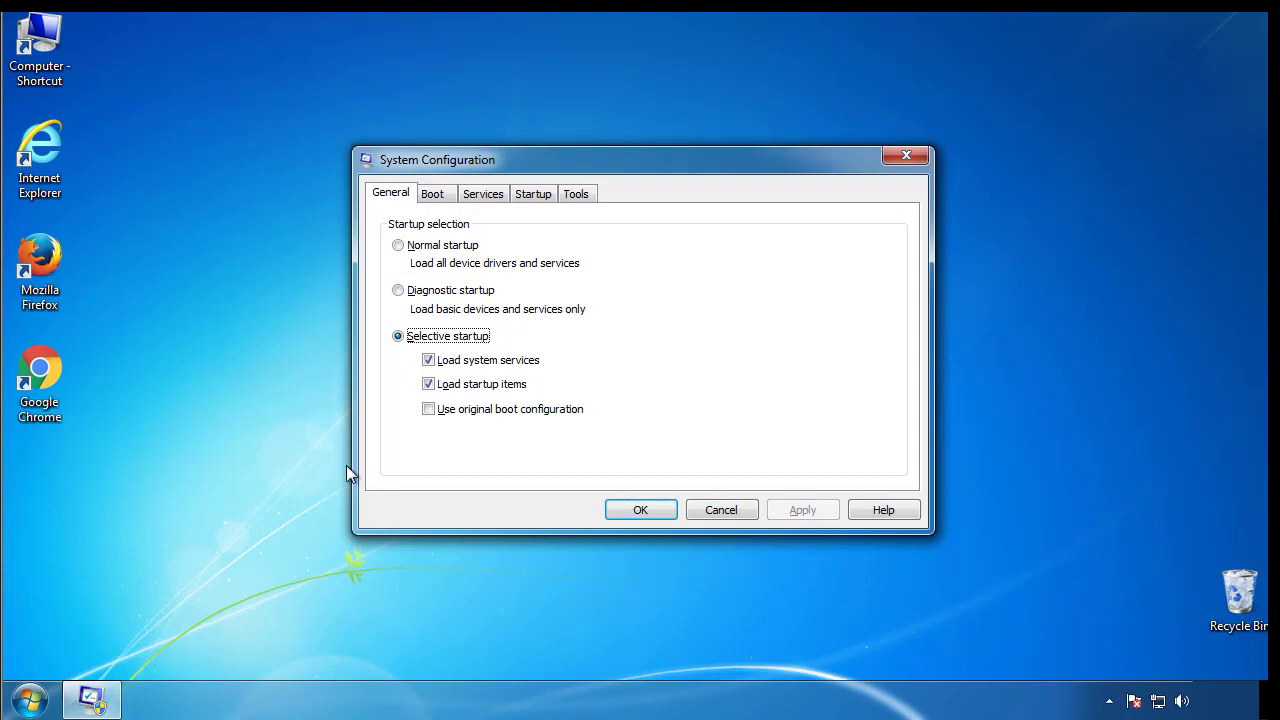
- Enable Safe boot with the Minimal option, restart the computer, and dismiss the safe mode help window
left_click(432, 196)
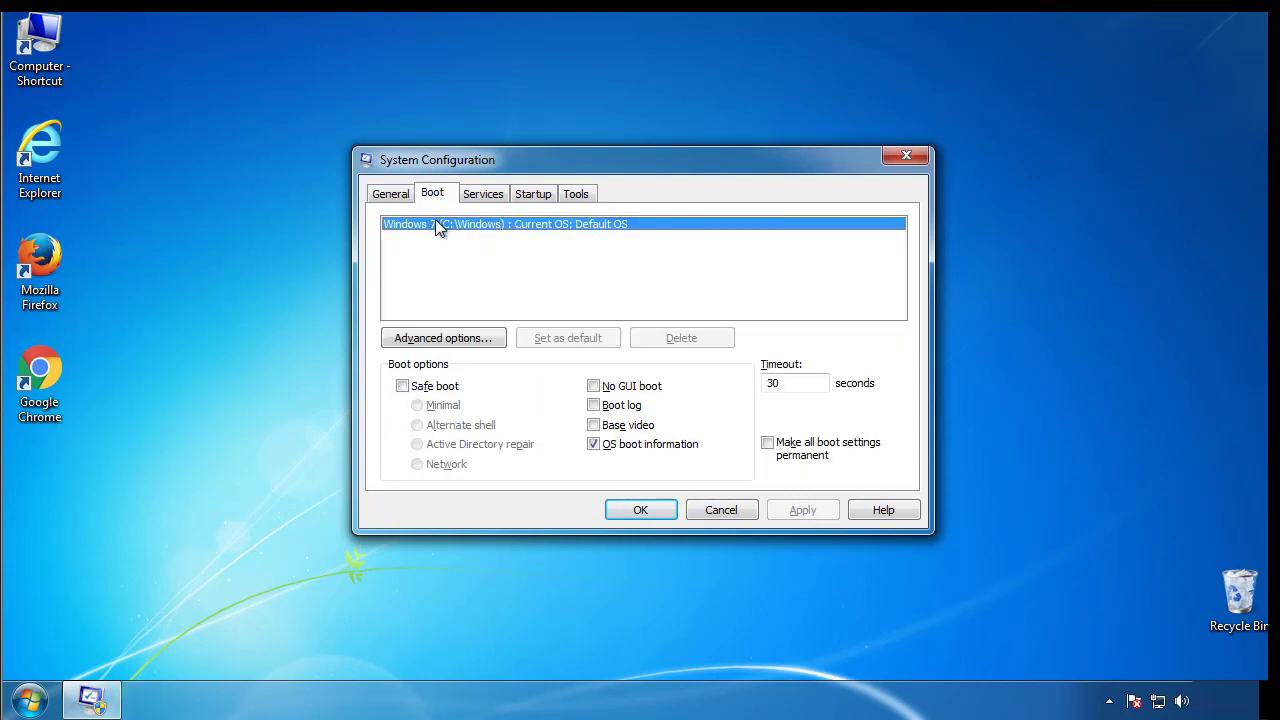
left_click(402, 386)
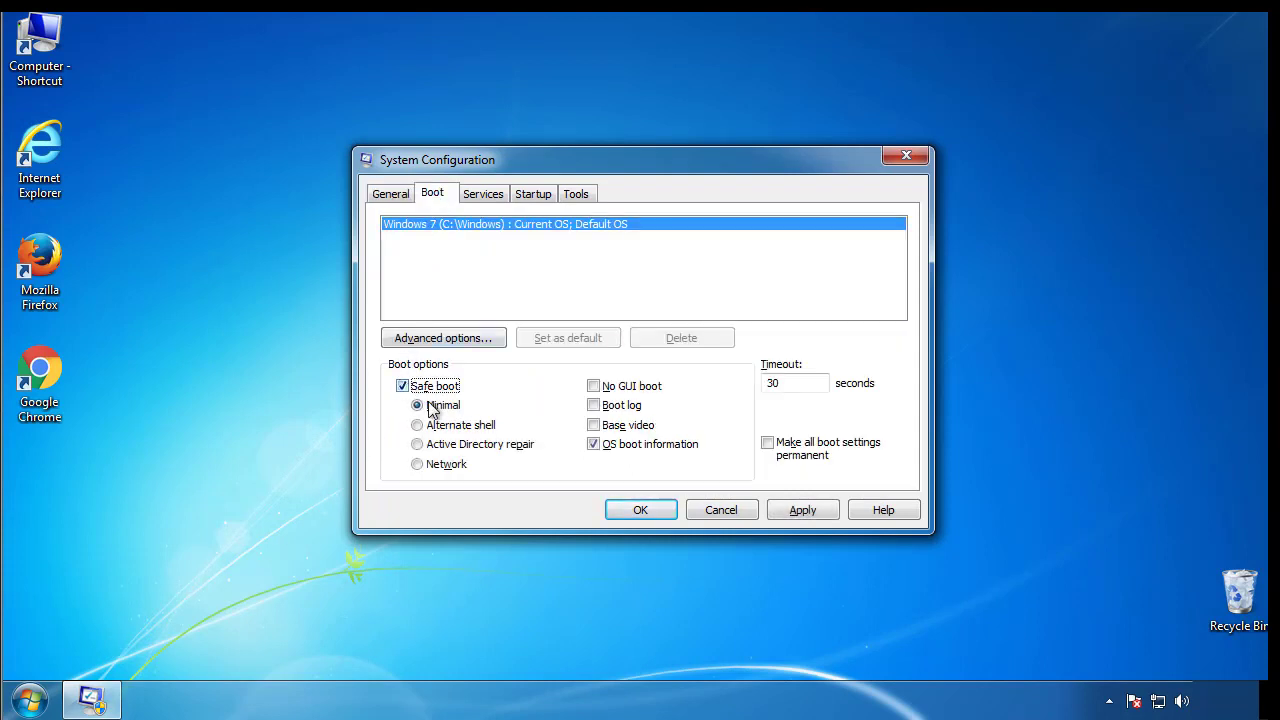
left_click(649, 510)
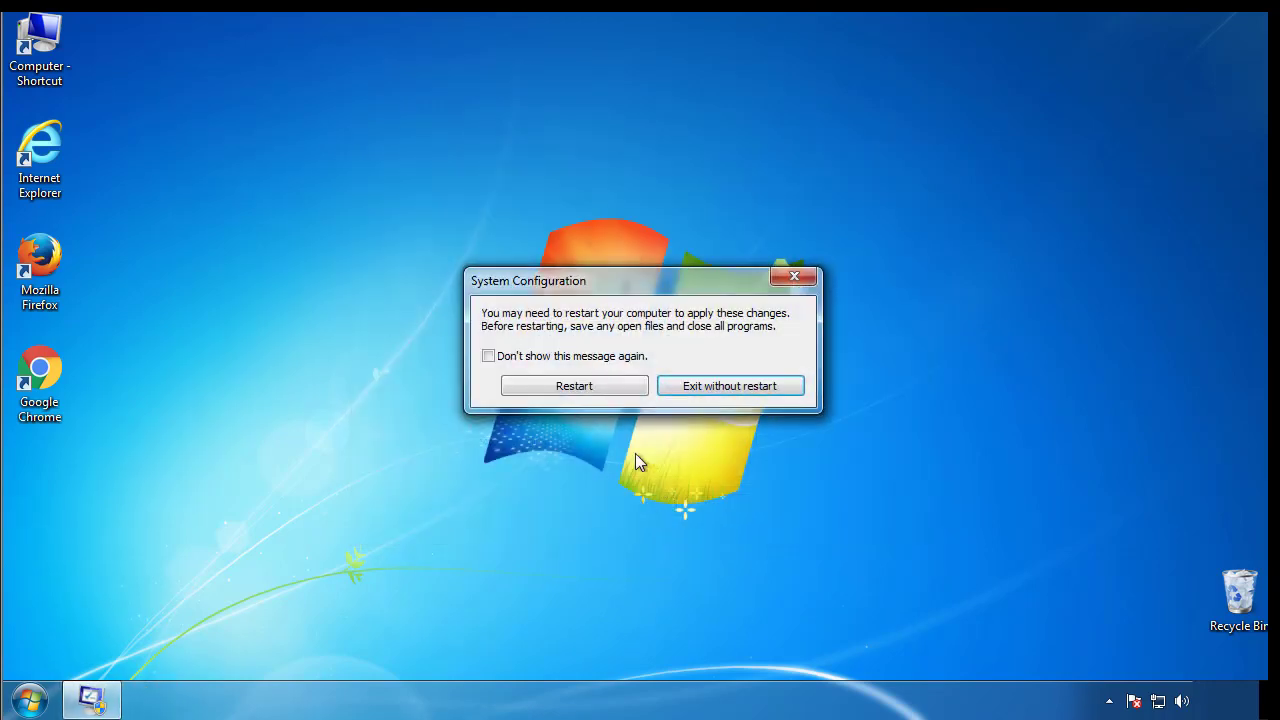
left_click(578, 388)
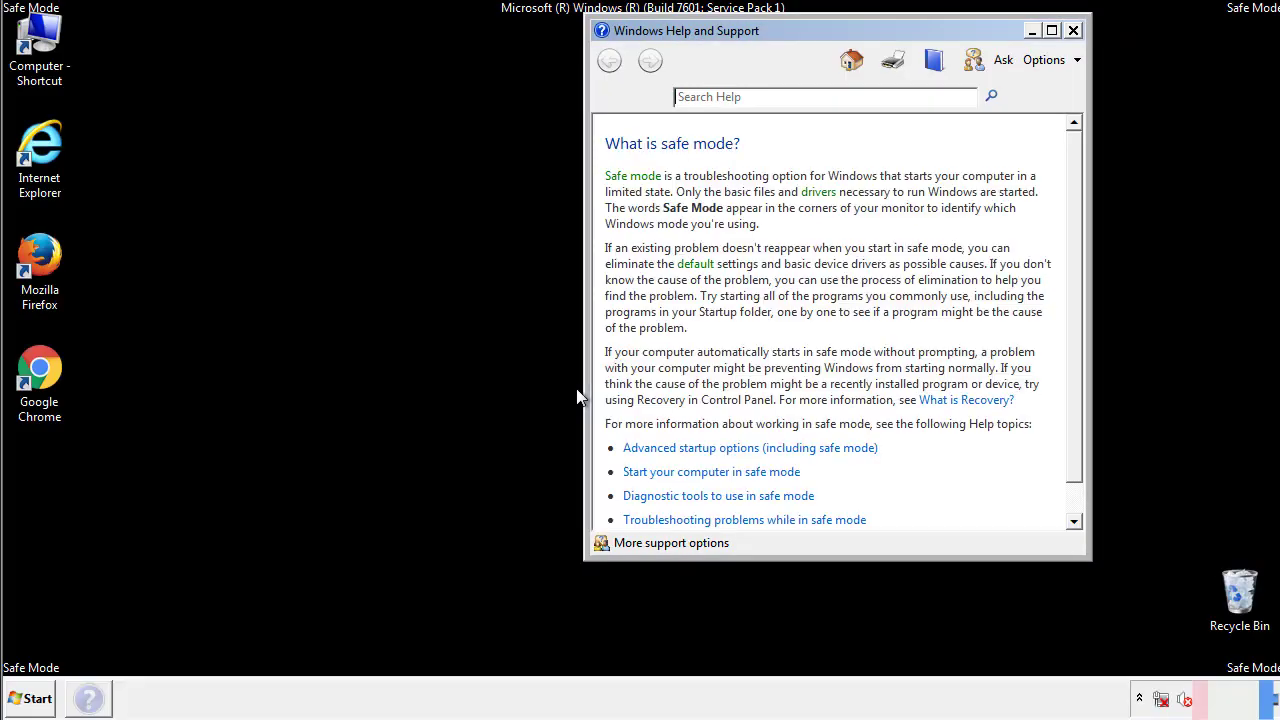
left_click(1072, 30)
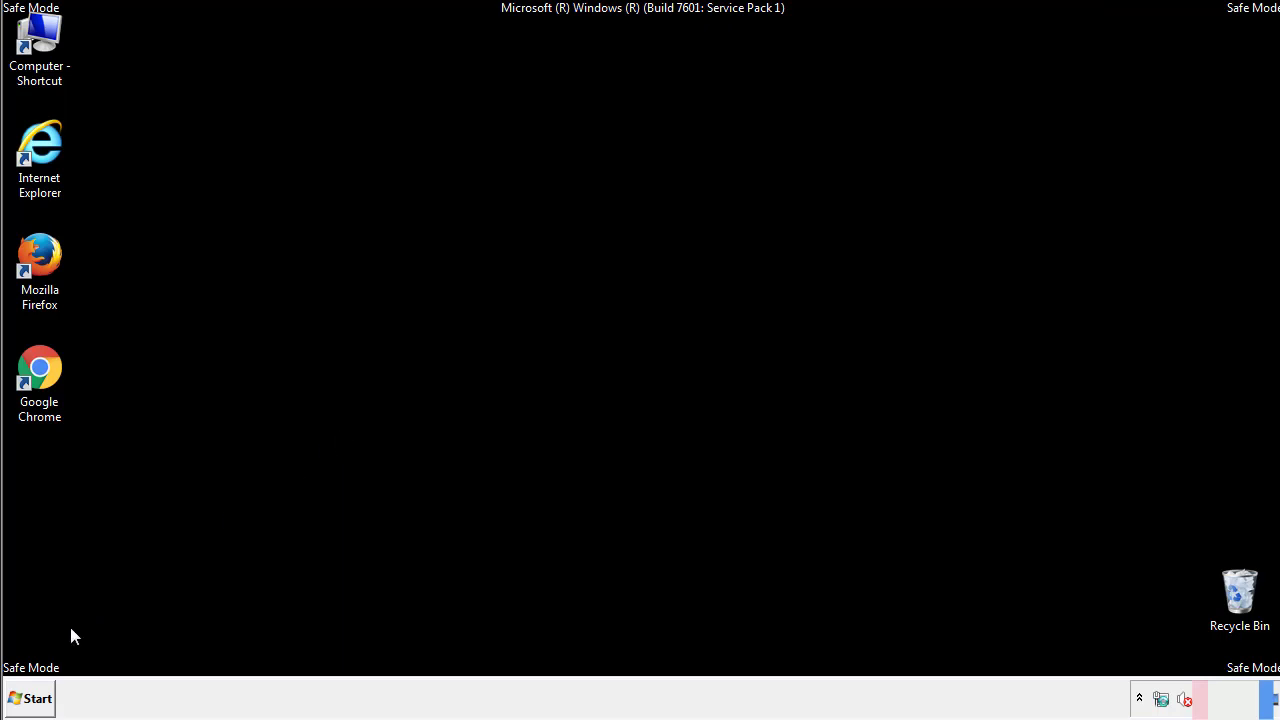
- In the Control Panel's Folder Options, have hidden files, folders, and drives shown, and accept the view settings
left_click(30, 699)
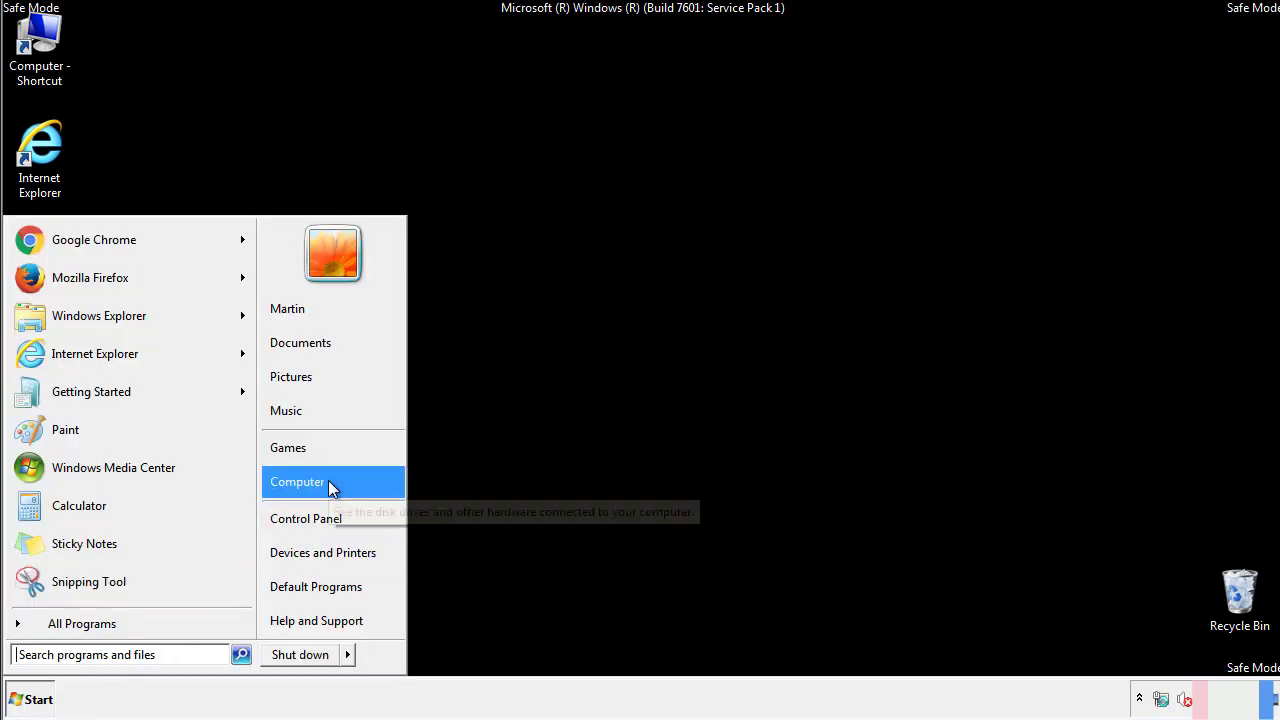
left_click(318, 516)
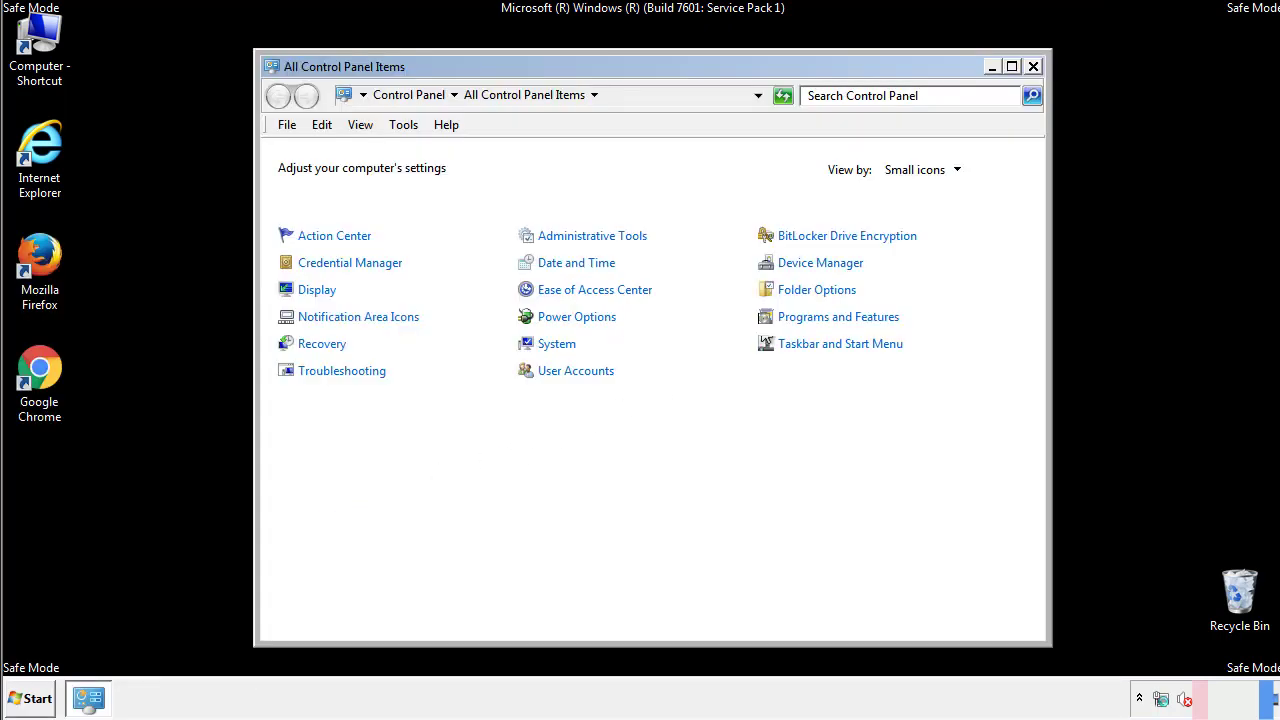
left_click(819, 289)
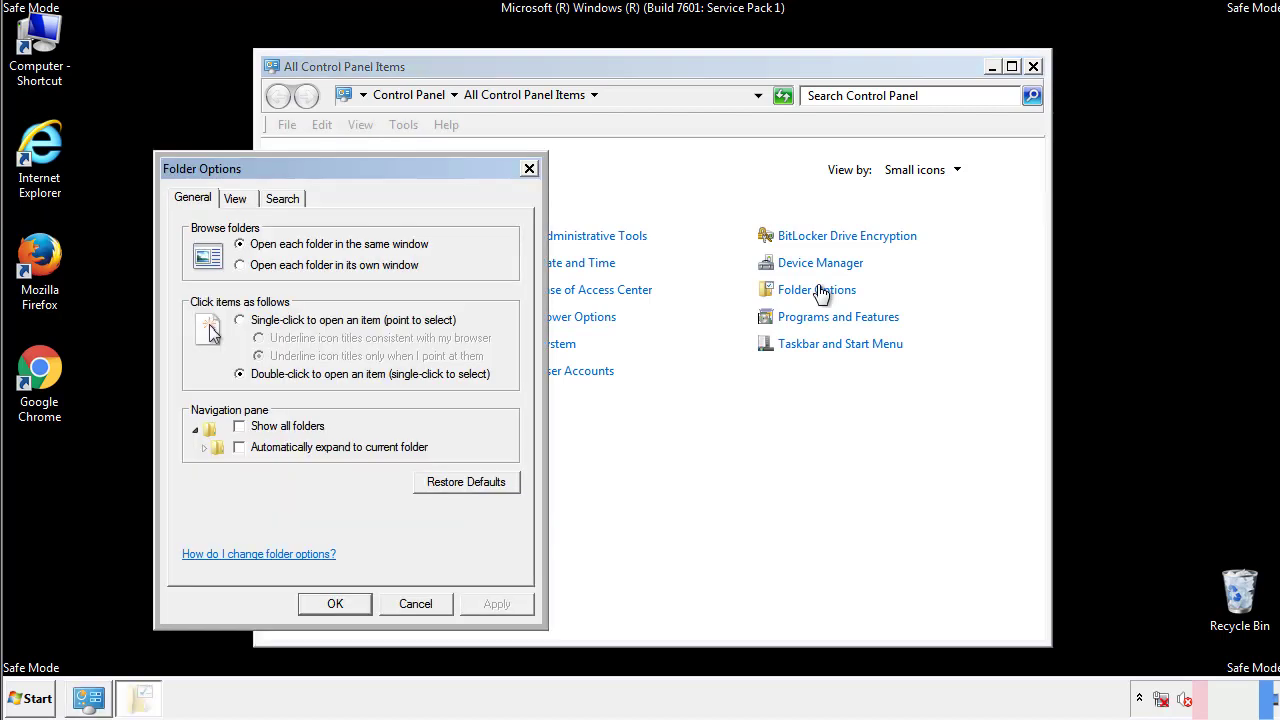
left_click(237, 200)
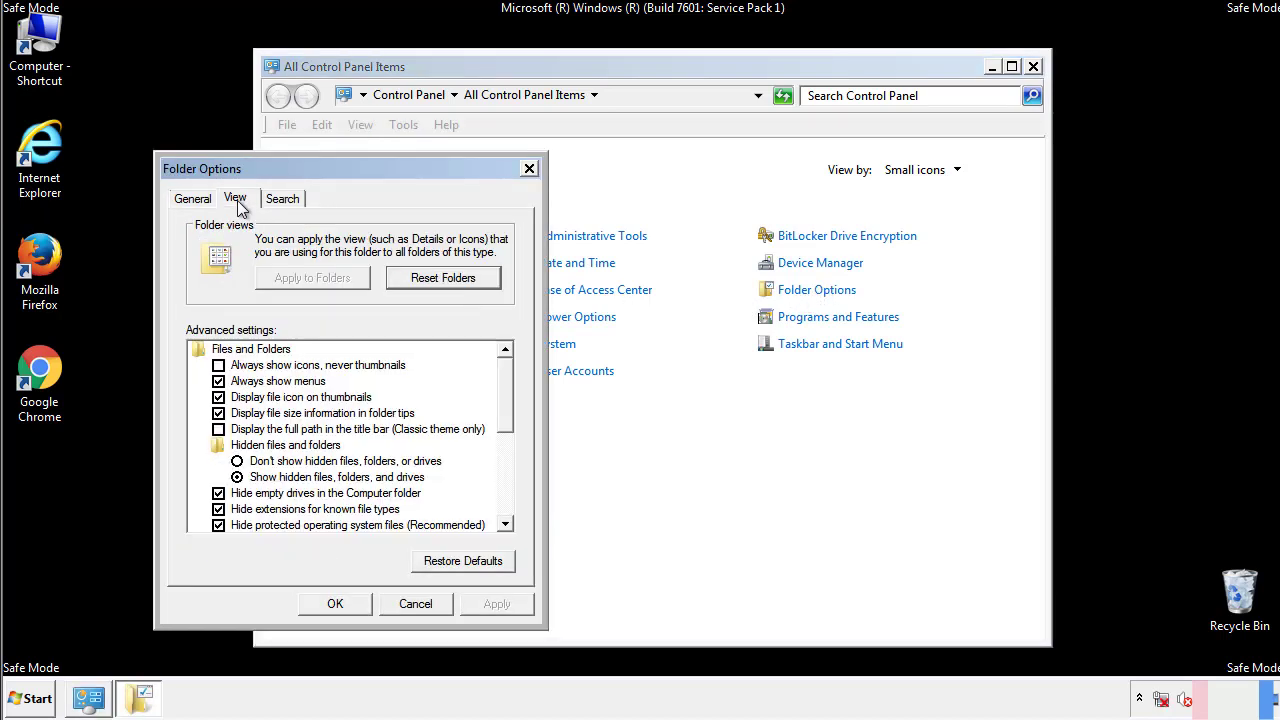
left_click(218, 381)
left_click(336, 604)
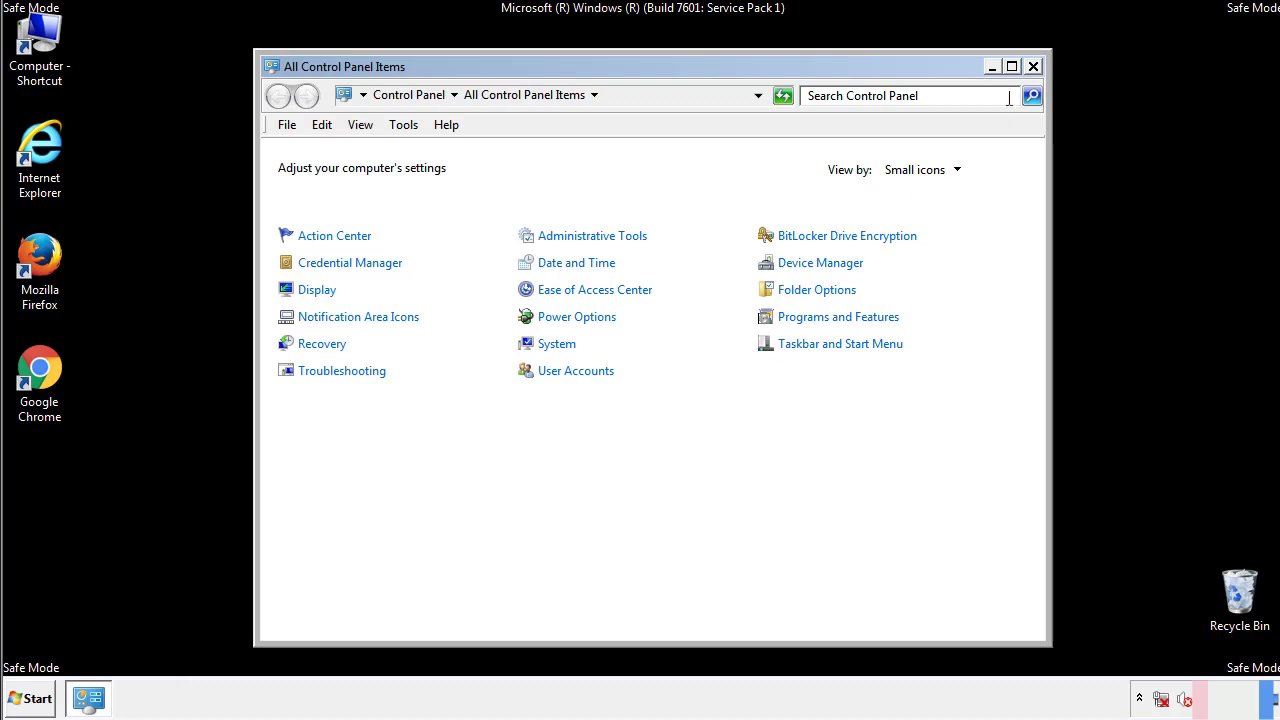
left_click(1033, 67)
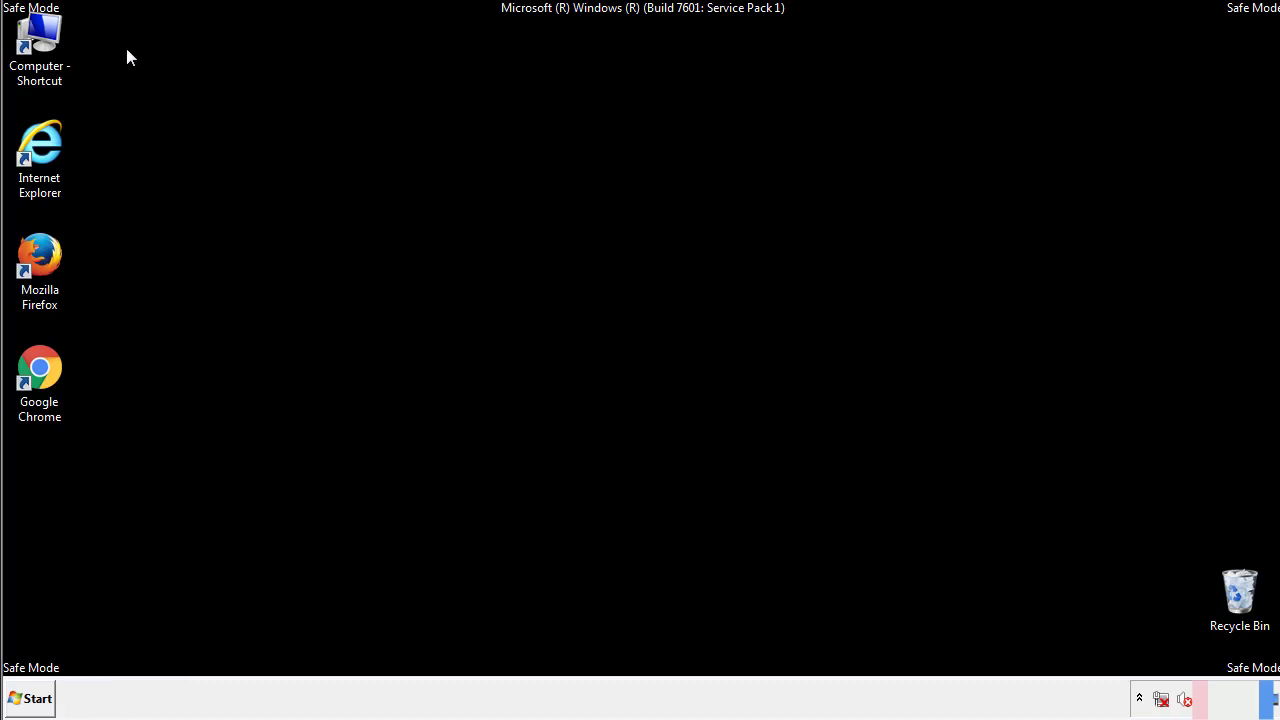
- Browse to the folder C:\Windows\System32\drivers\etc
double_click(57, 38)
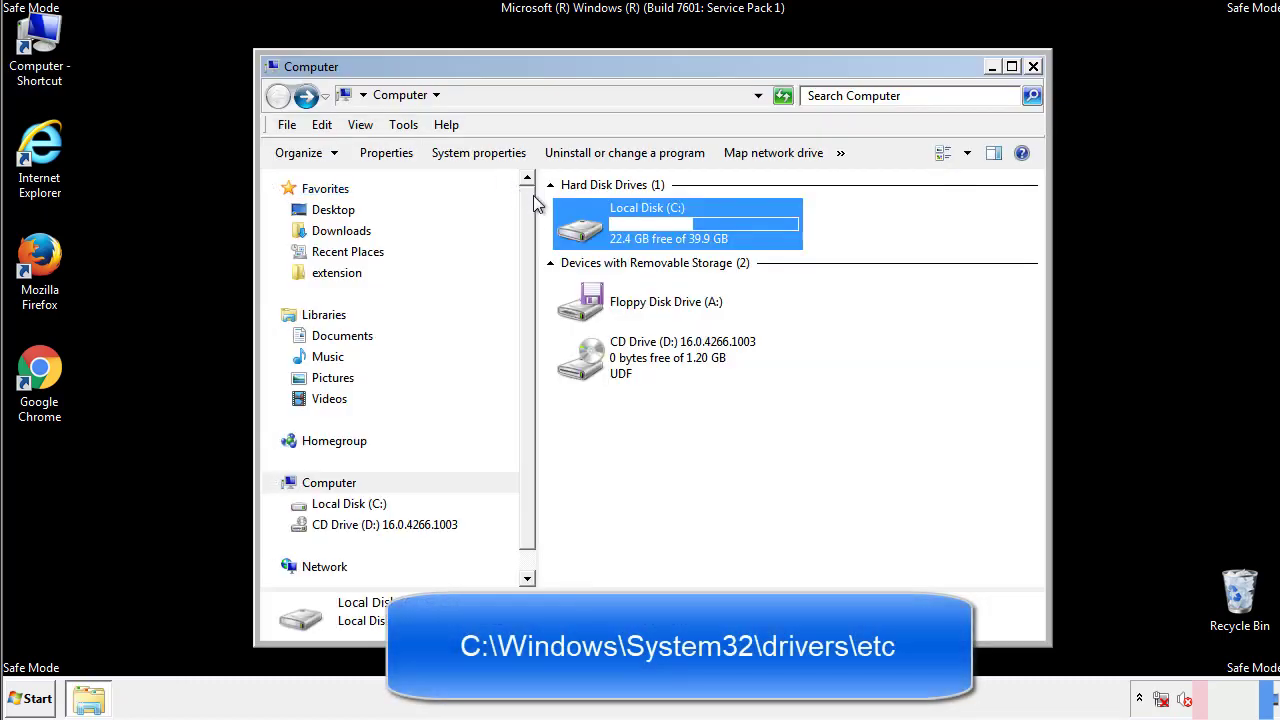
double_click(590, 232)
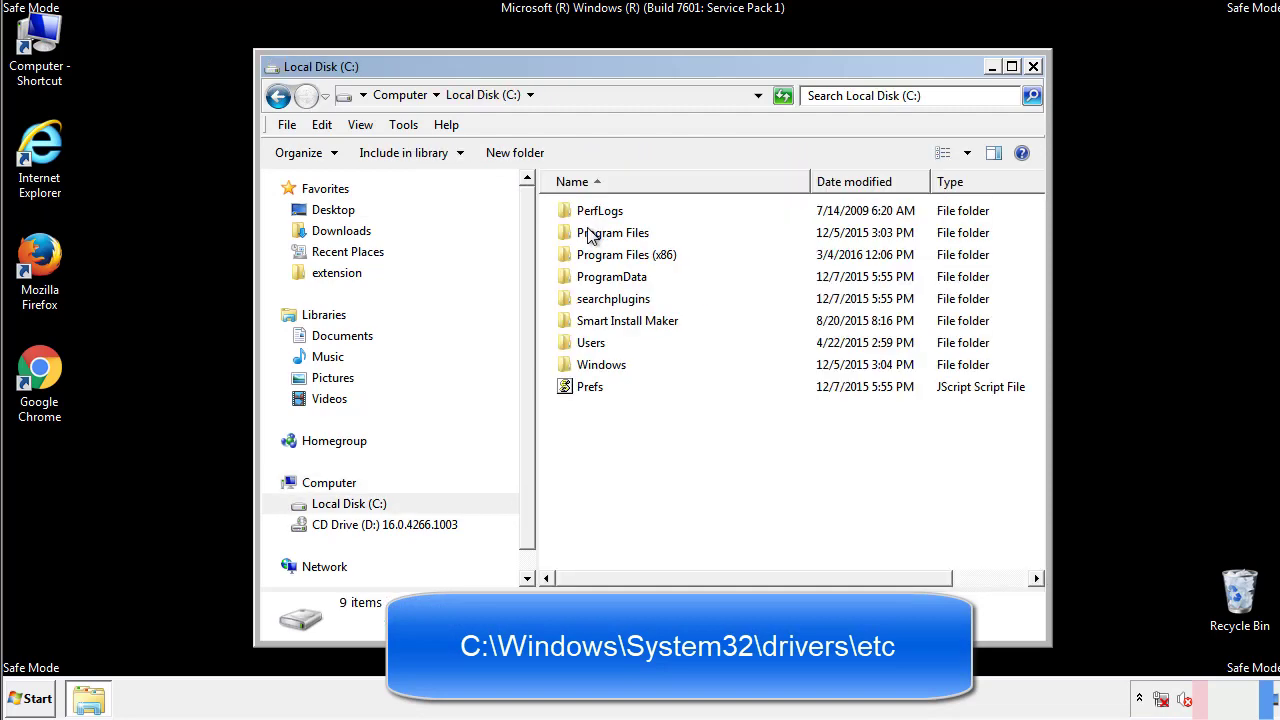
double_click(590, 365)
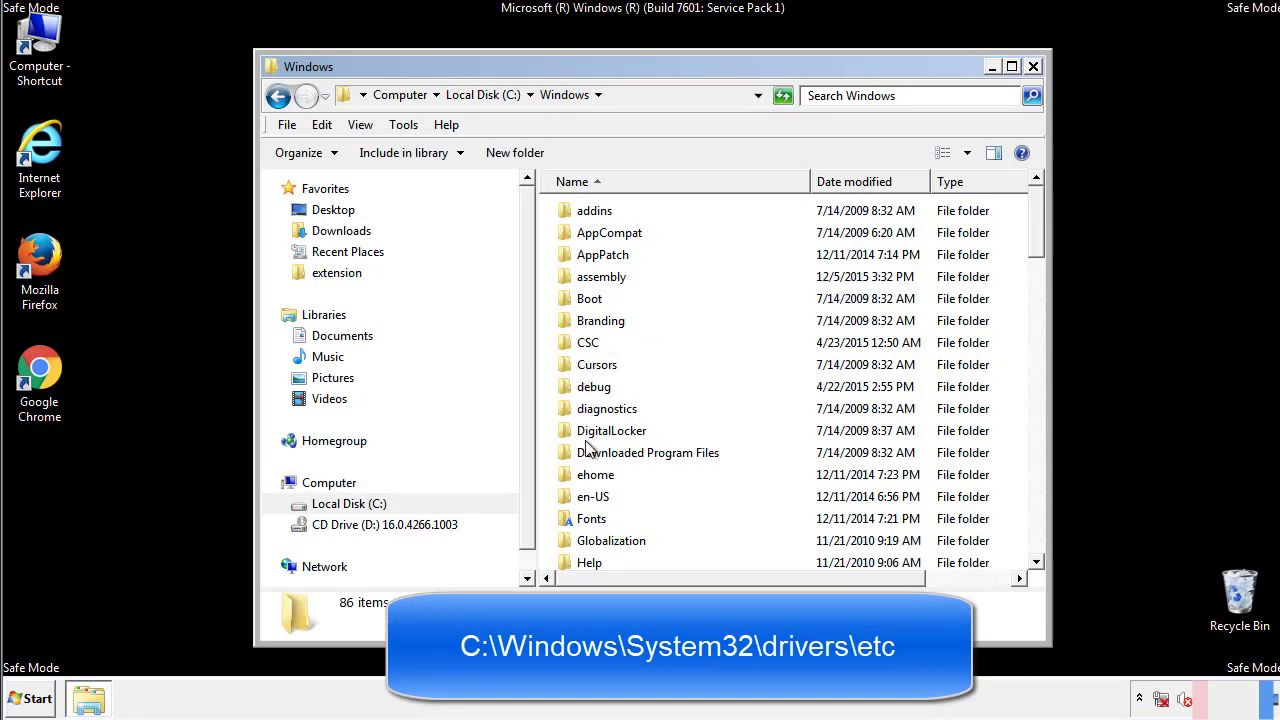
scroll(588, 450, "down", 4)
scroll(590, 454, "down", 5)
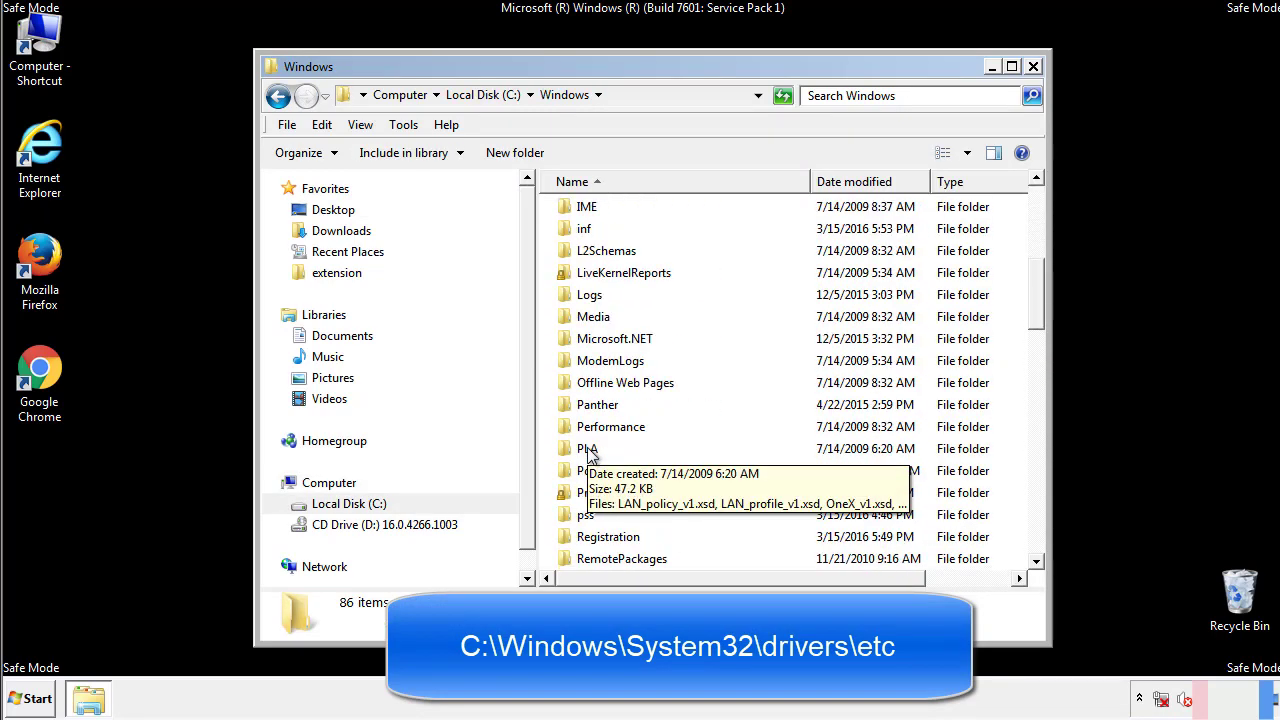
scroll(588, 456, "down", 2)
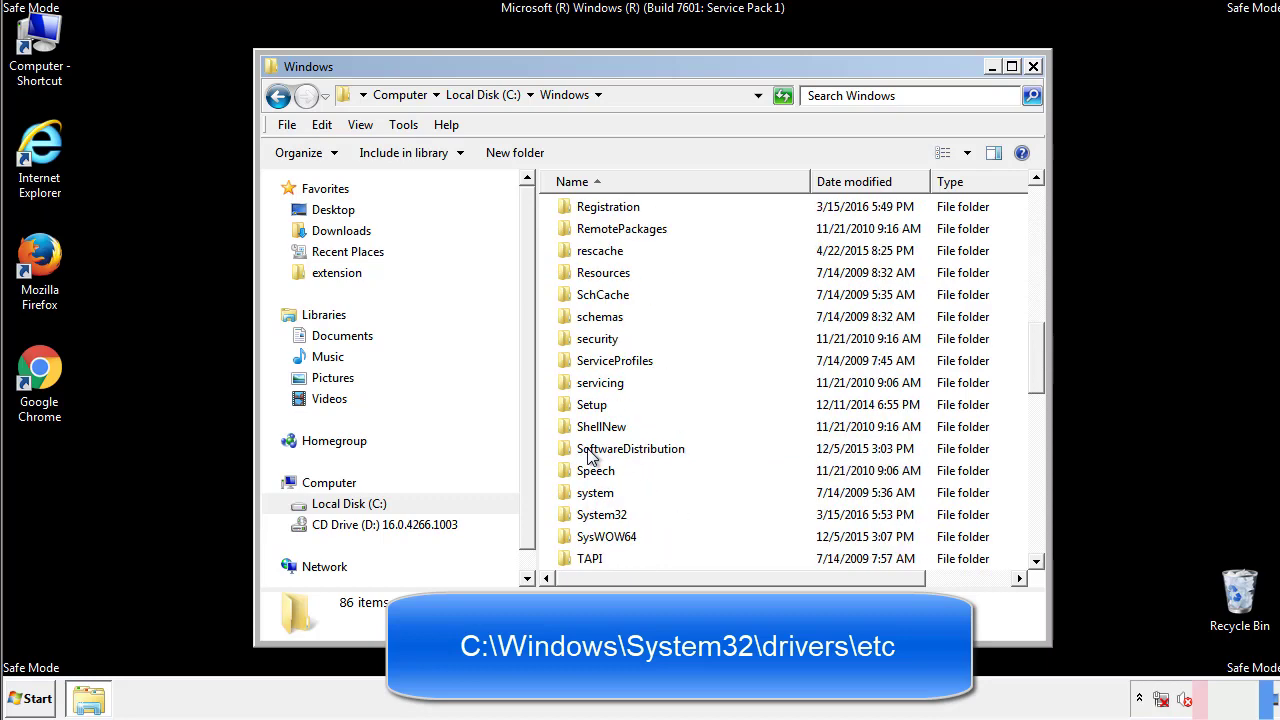
double_click(607, 521)
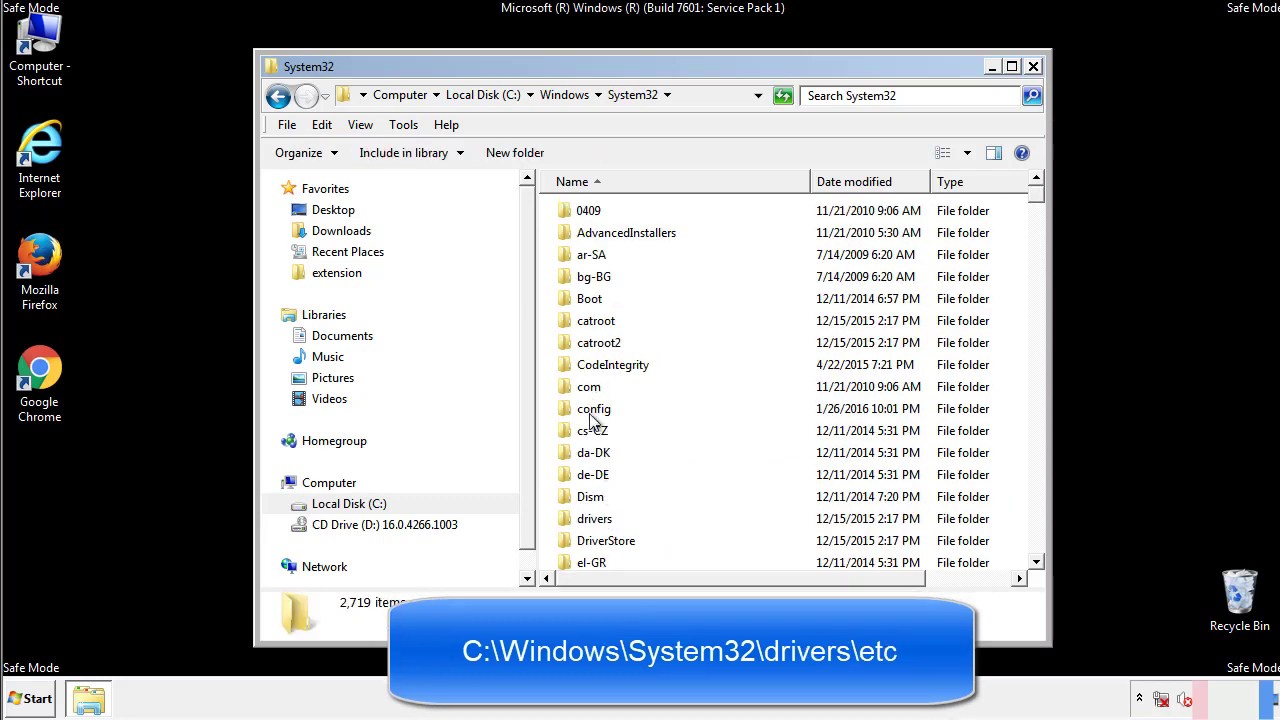
left_click(594, 526)
double_click(593, 527)
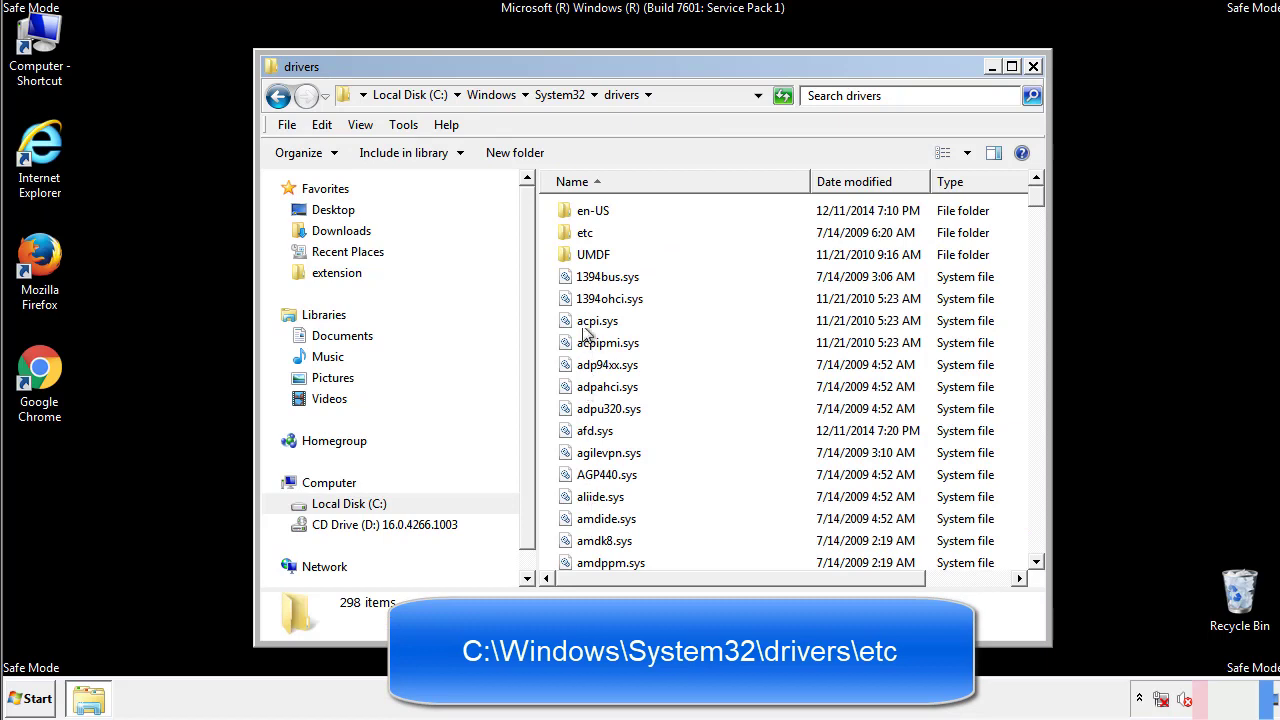
double_click(580, 233)
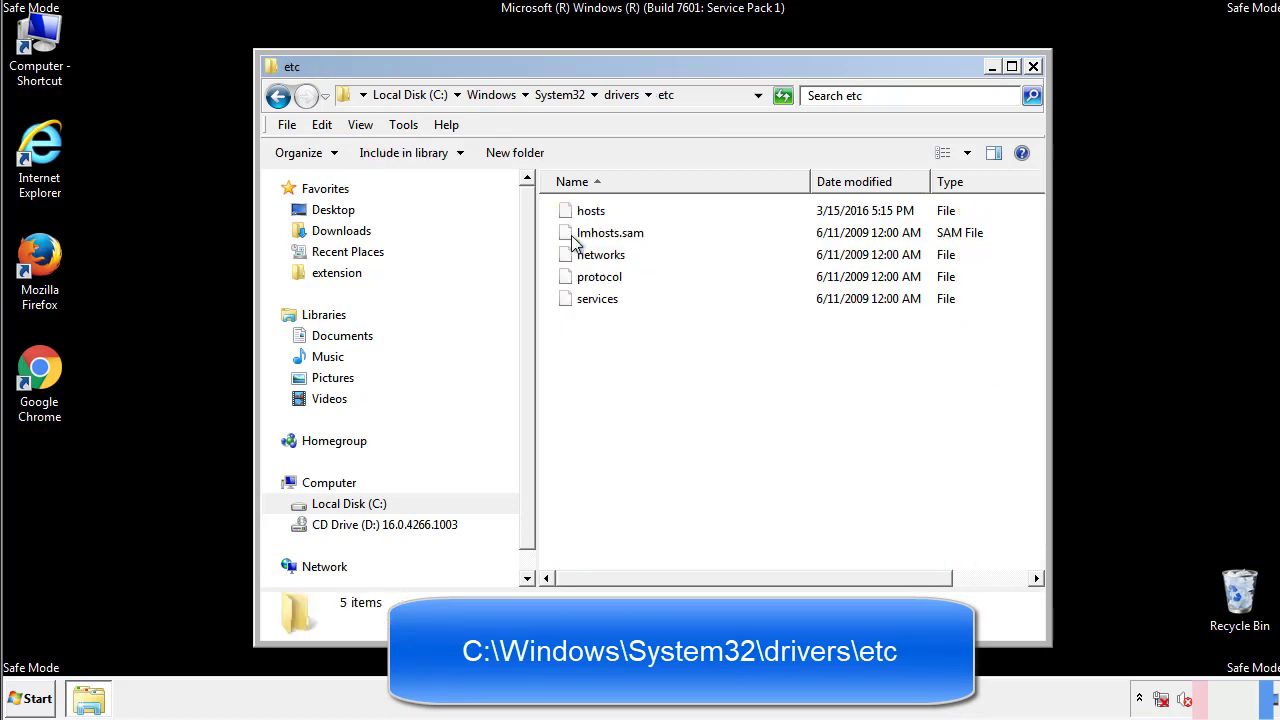
- Open the hosts file with Notepad and move its window fully into view
double_click(585, 222)
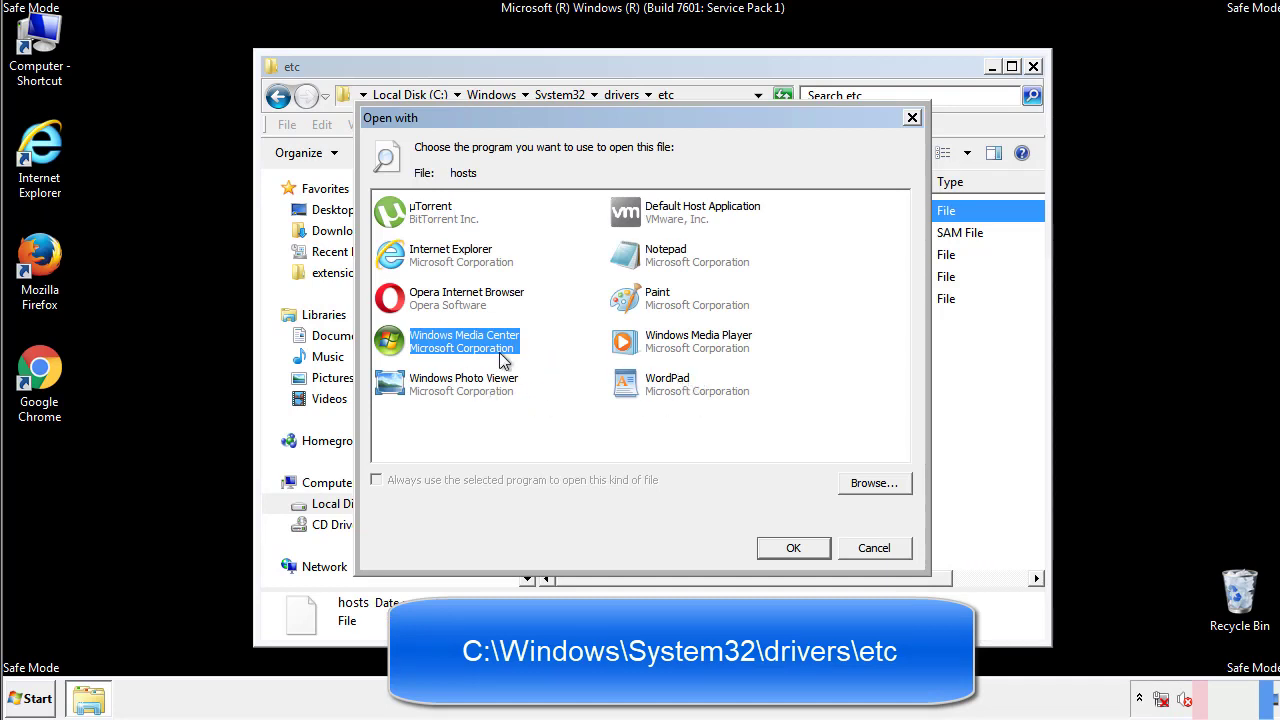
left_click(647, 258)
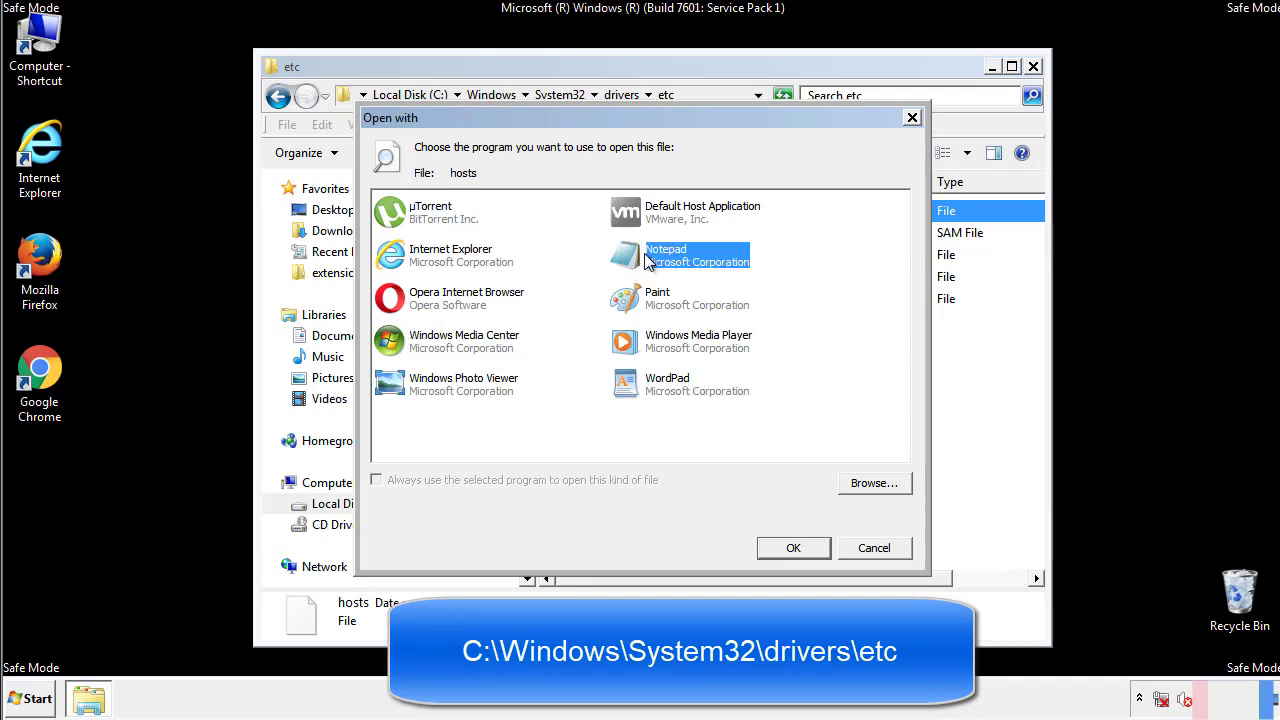
left_click(788, 545)
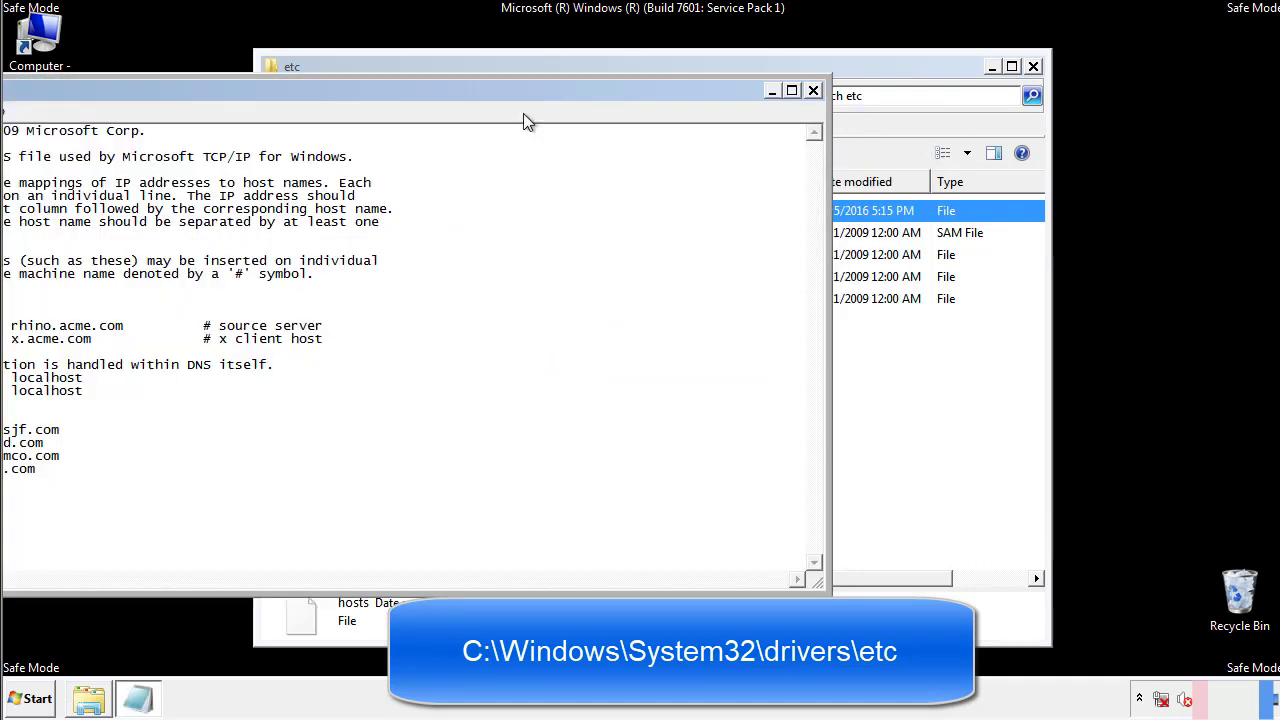
left_click_drag(523, 90, 814, 109)
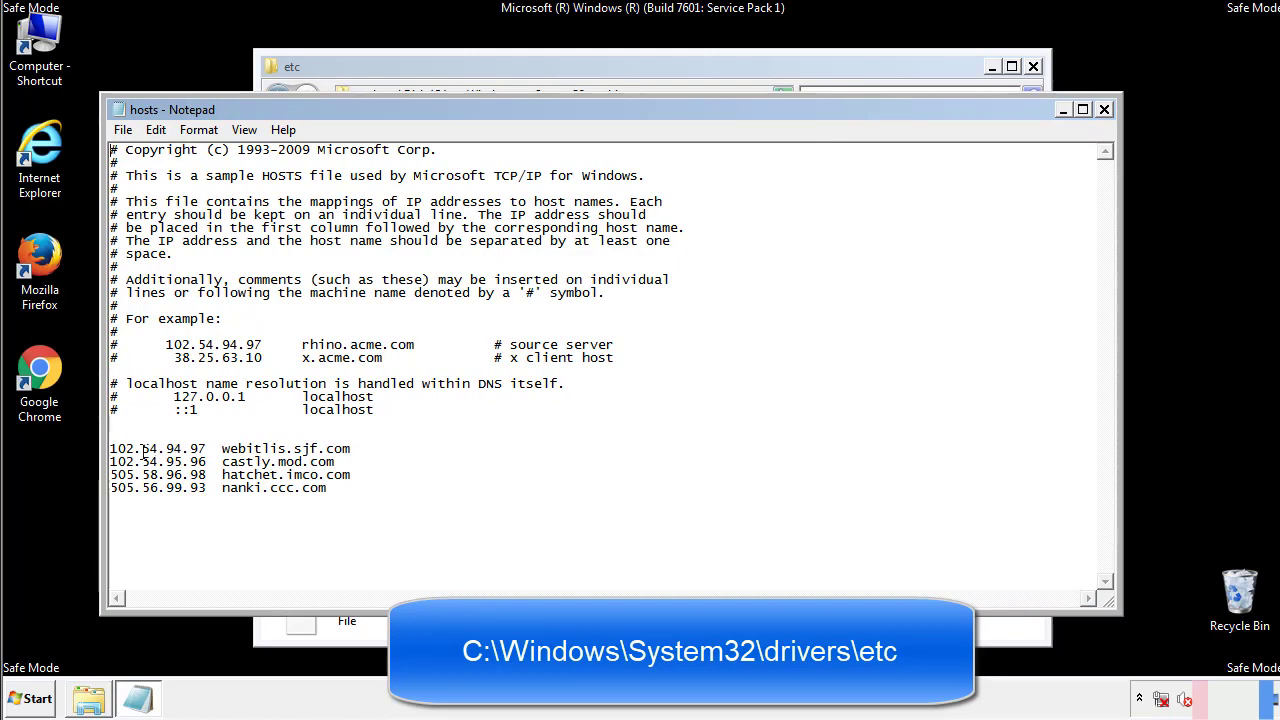
- Delete the four host entries below the localhost lines, save the hosts file, and close the open windows
left_click_drag(357, 489, 112, 448)
key("Delete")
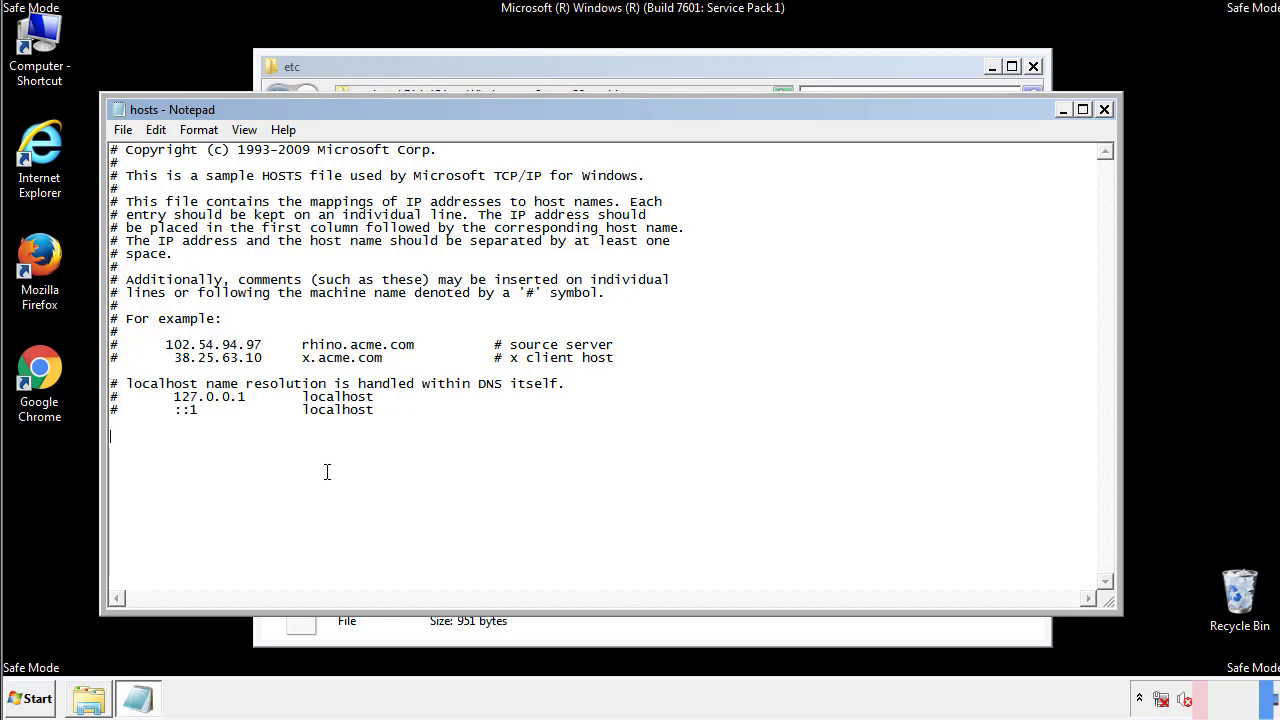
left_click(1105, 110)
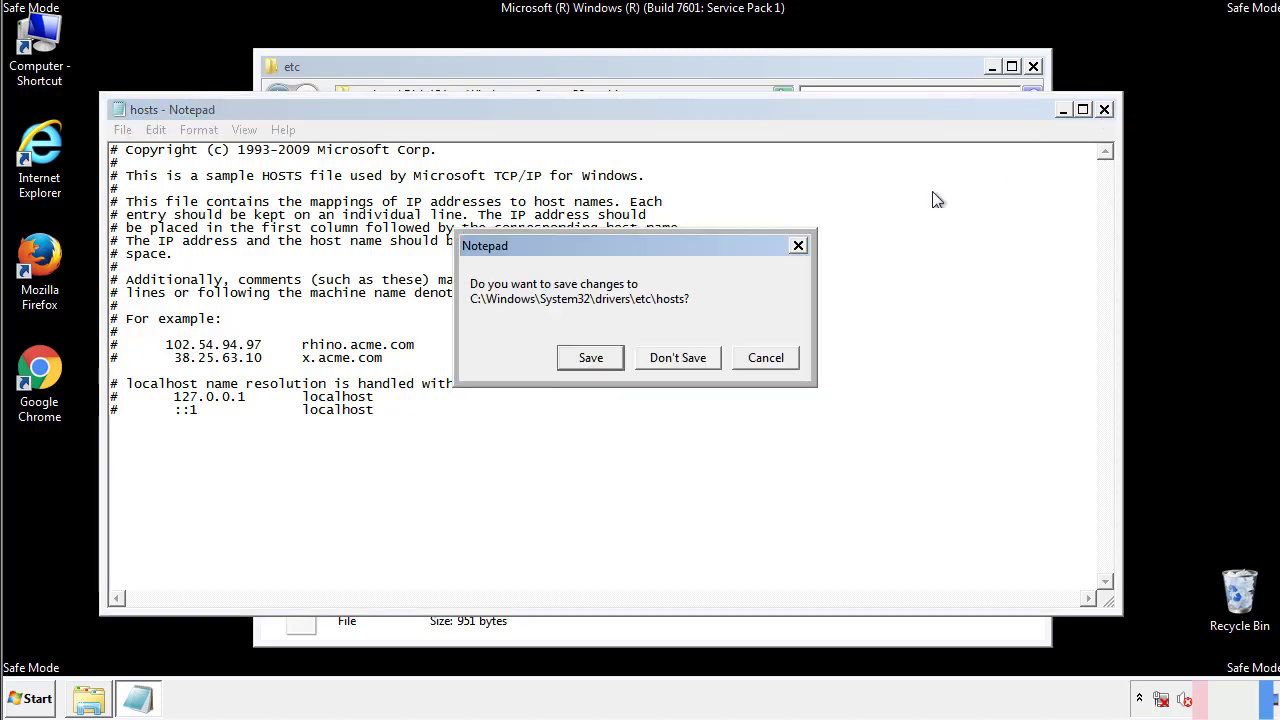
left_click(566, 366)
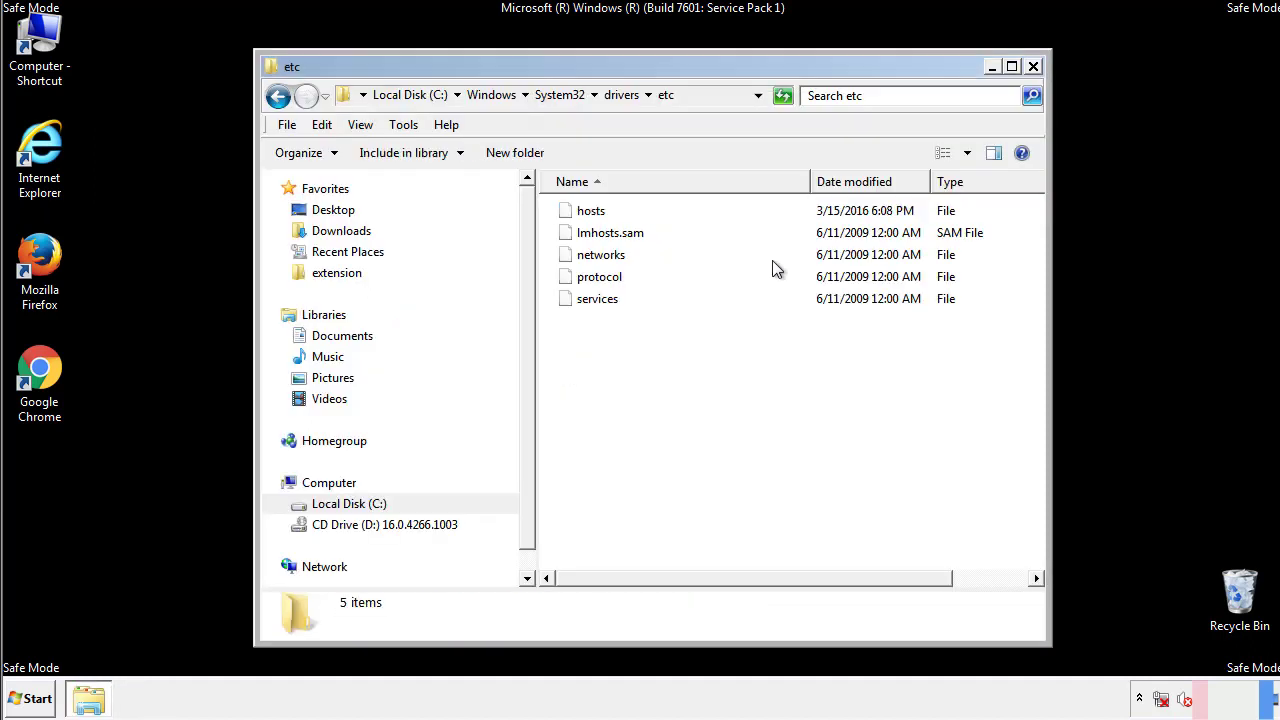
left_click(1032, 66)
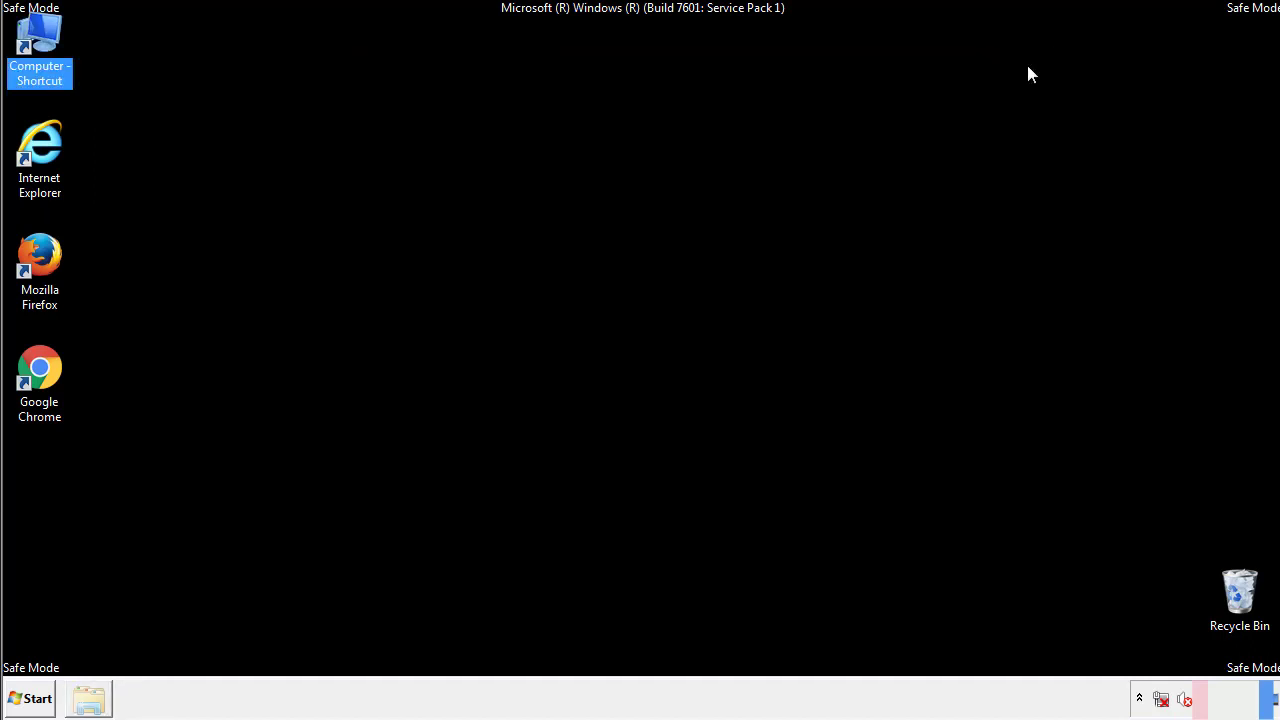
left_click(706, 203)
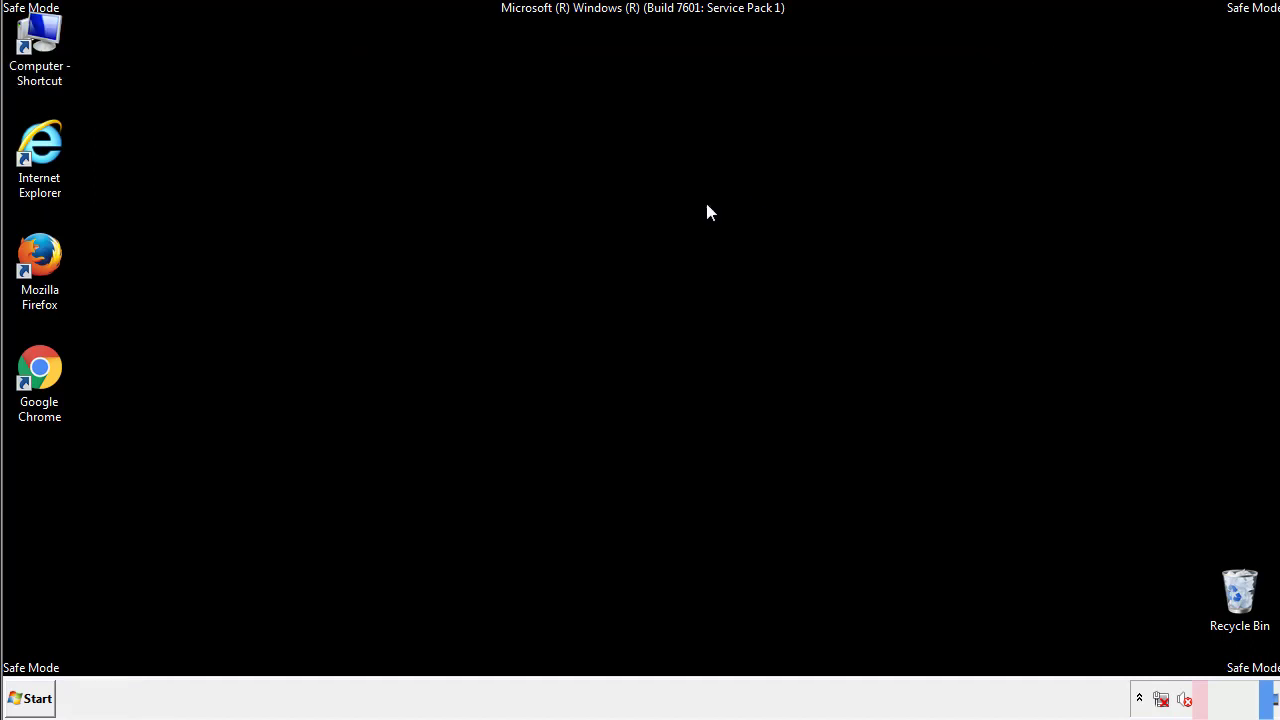
- Open the Startup folder from the list of all installed programs
left_click(35, 698)
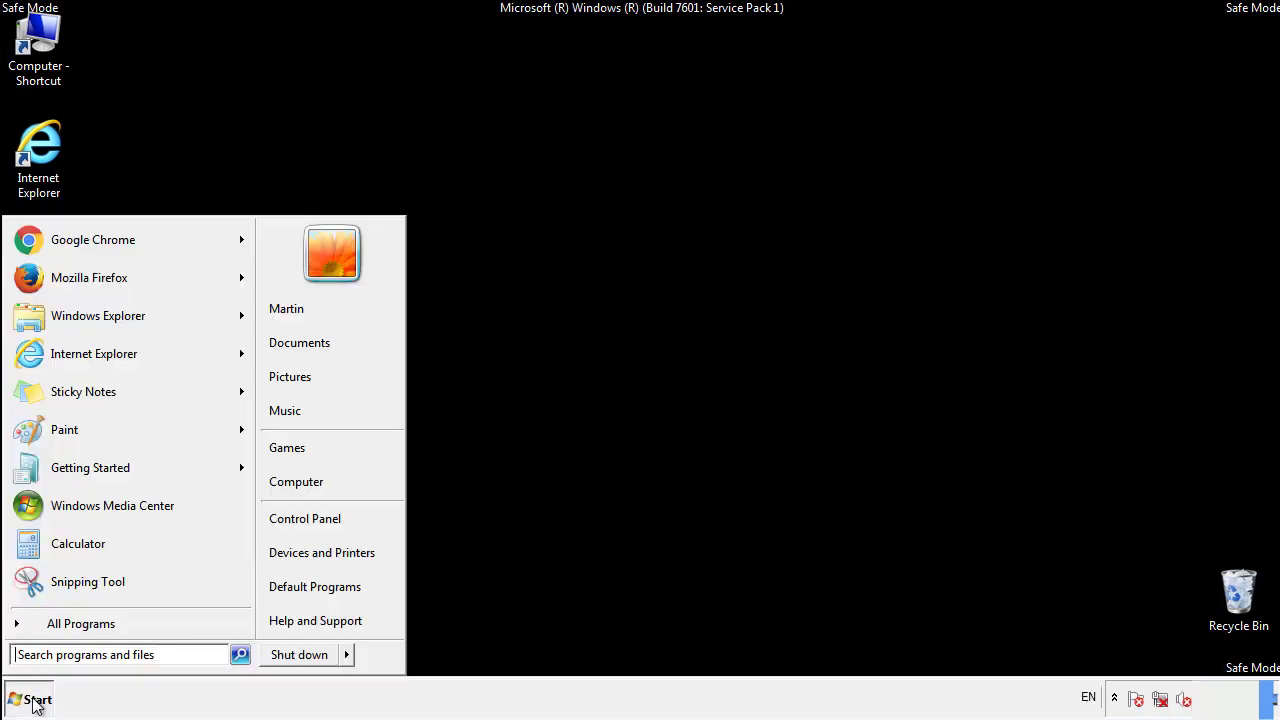
left_click(57, 626)
right_click(49, 552)
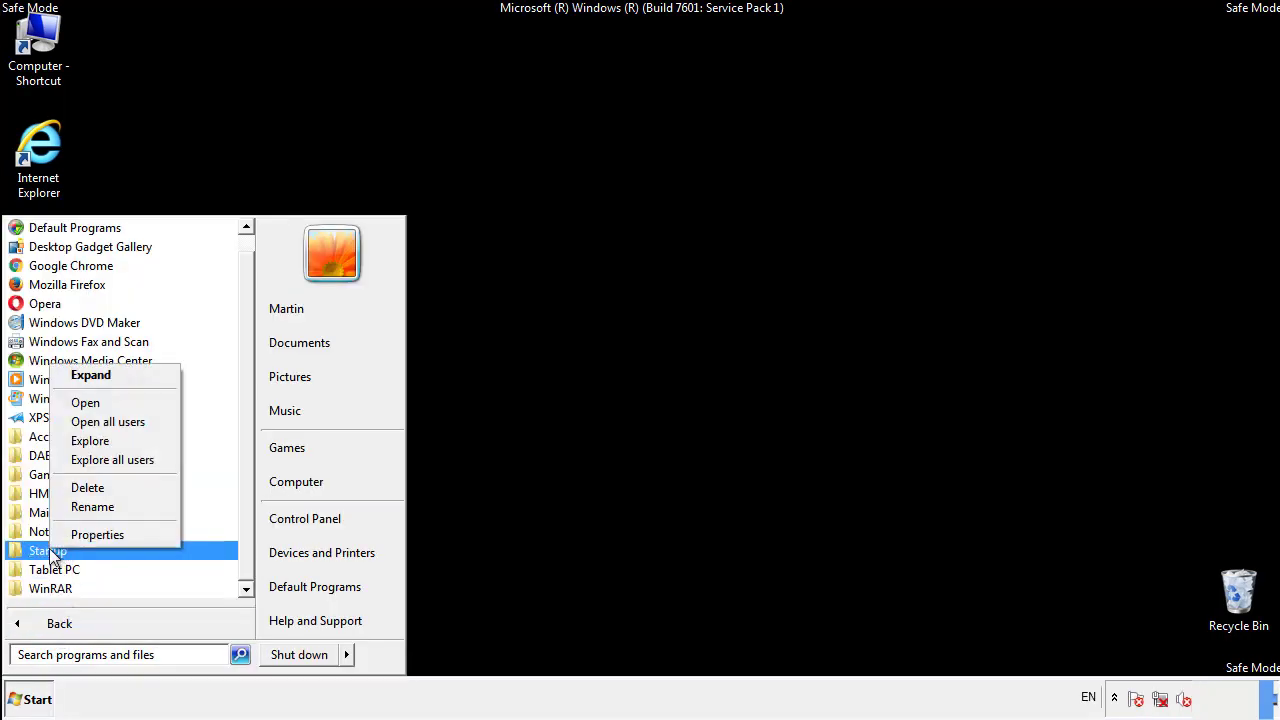
left_click(98, 402)
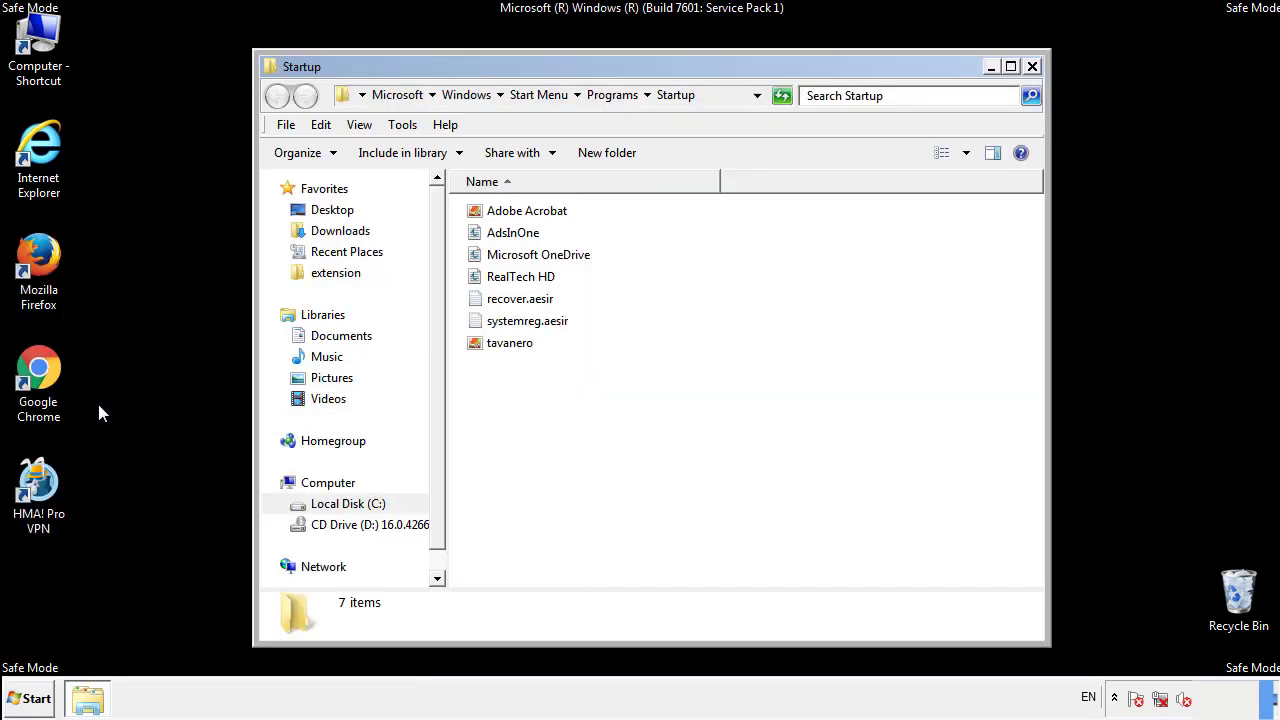
- Delete the items AdsInOne, recover.aesir, systemreg.aesir and tavanero from the Startup folder
left_click(522, 238)
left_click(528, 298, "ctrl")
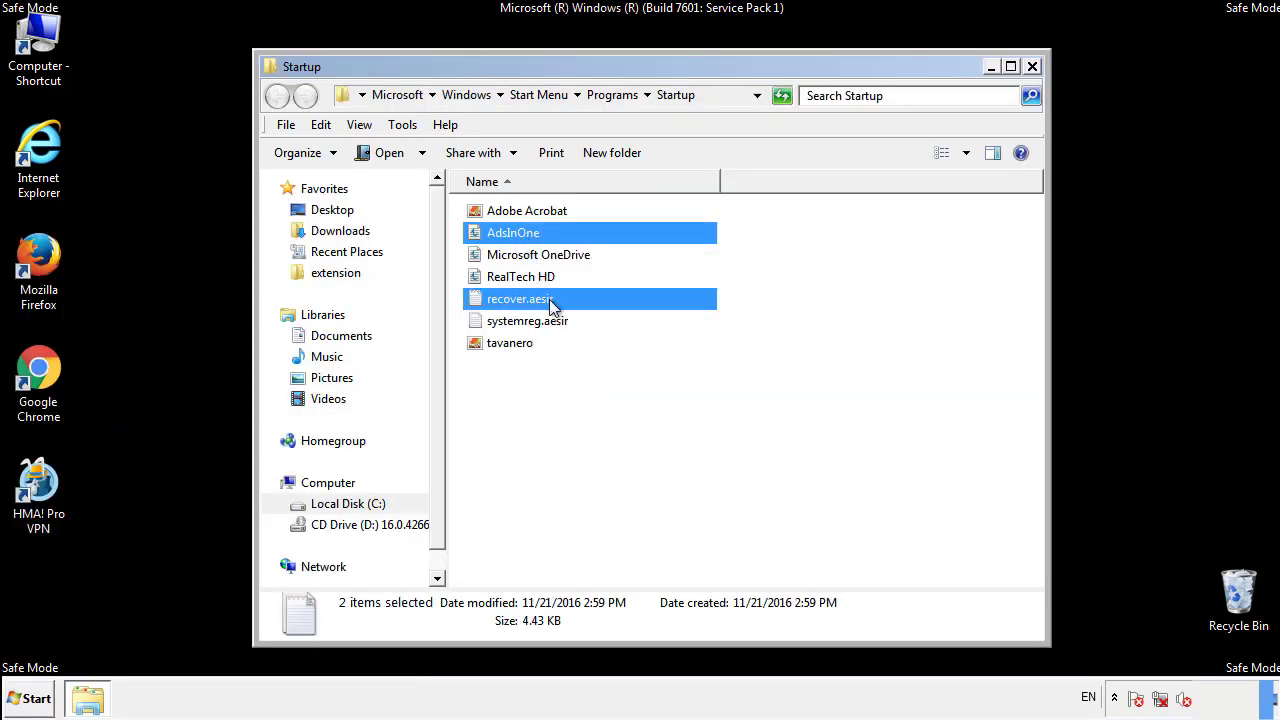
left_click(527, 322, "ctrl")
left_click(510, 343, "ctrl")
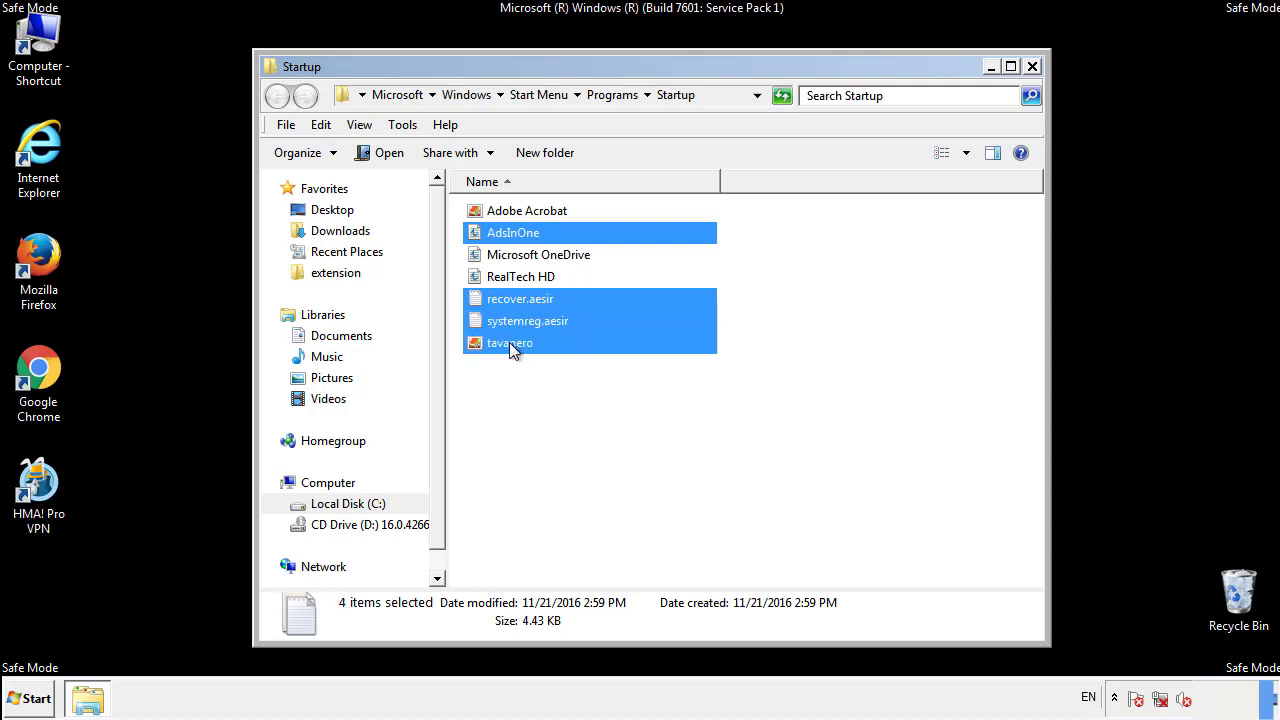
right_click(506, 344)
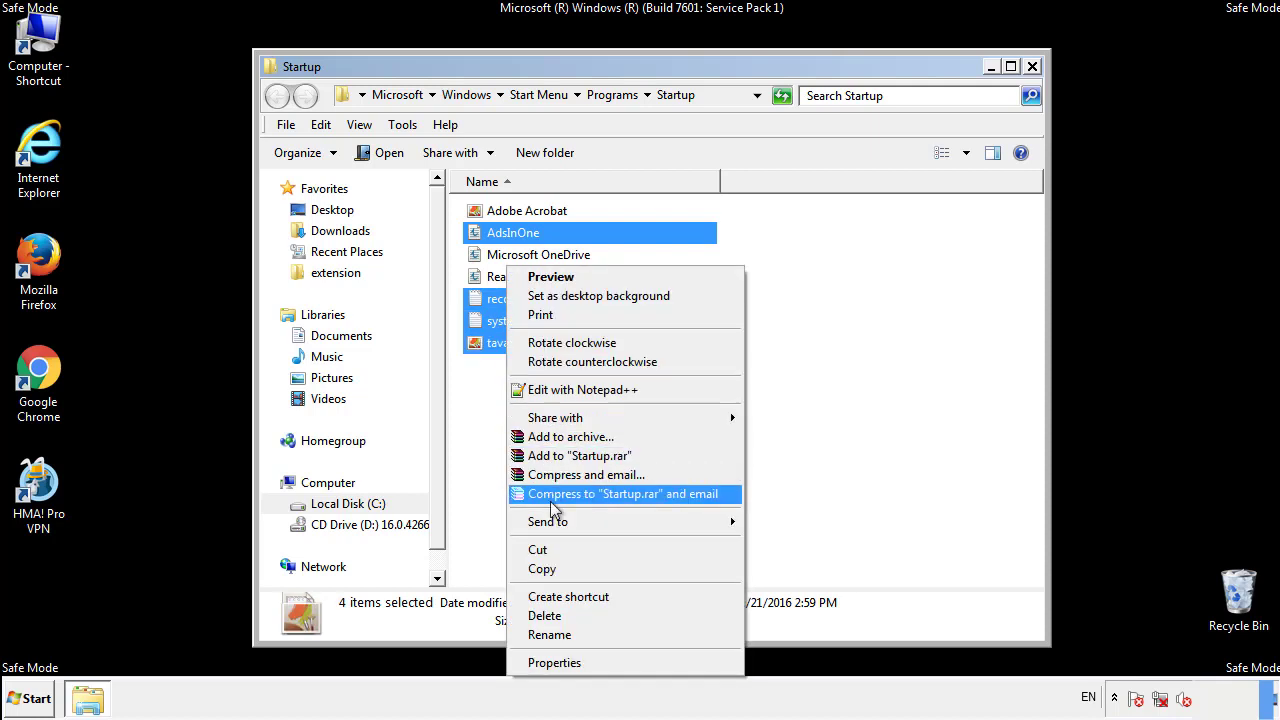
left_click(537, 615)
left_click(705, 368)
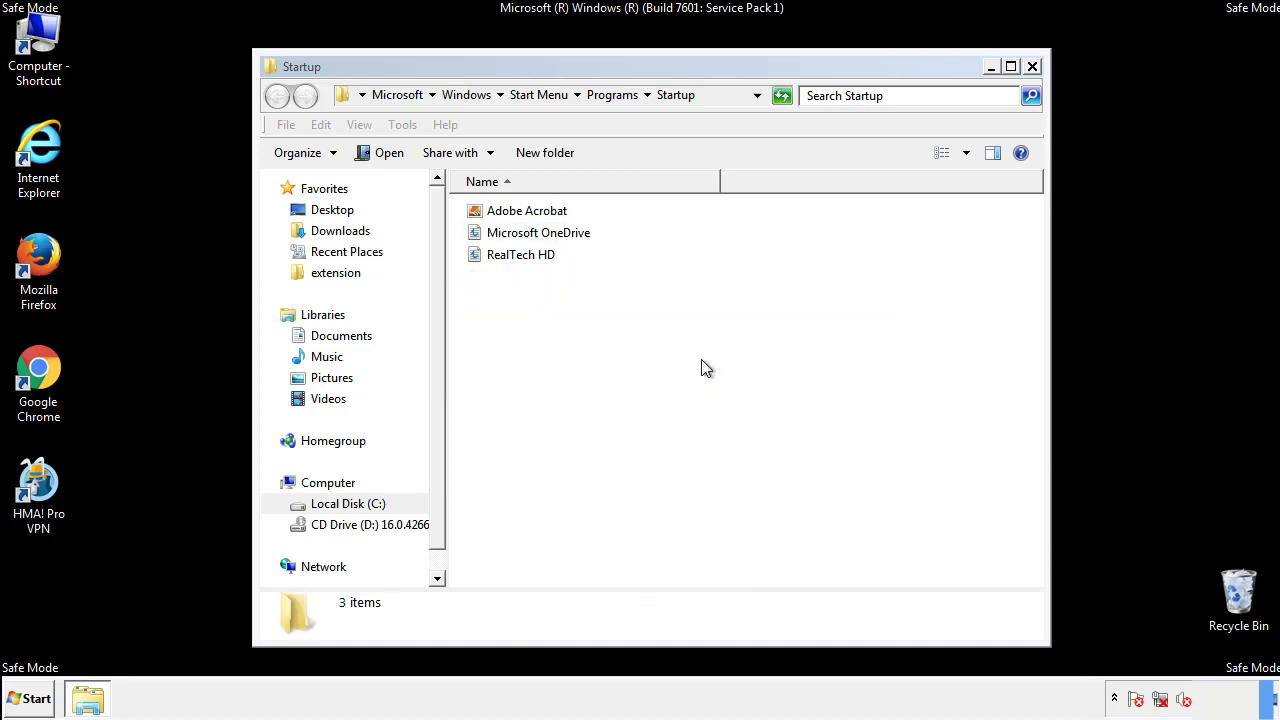
- Close the Startup folder window and open the Registry Editor by searching for regedit
left_click(1032, 67)
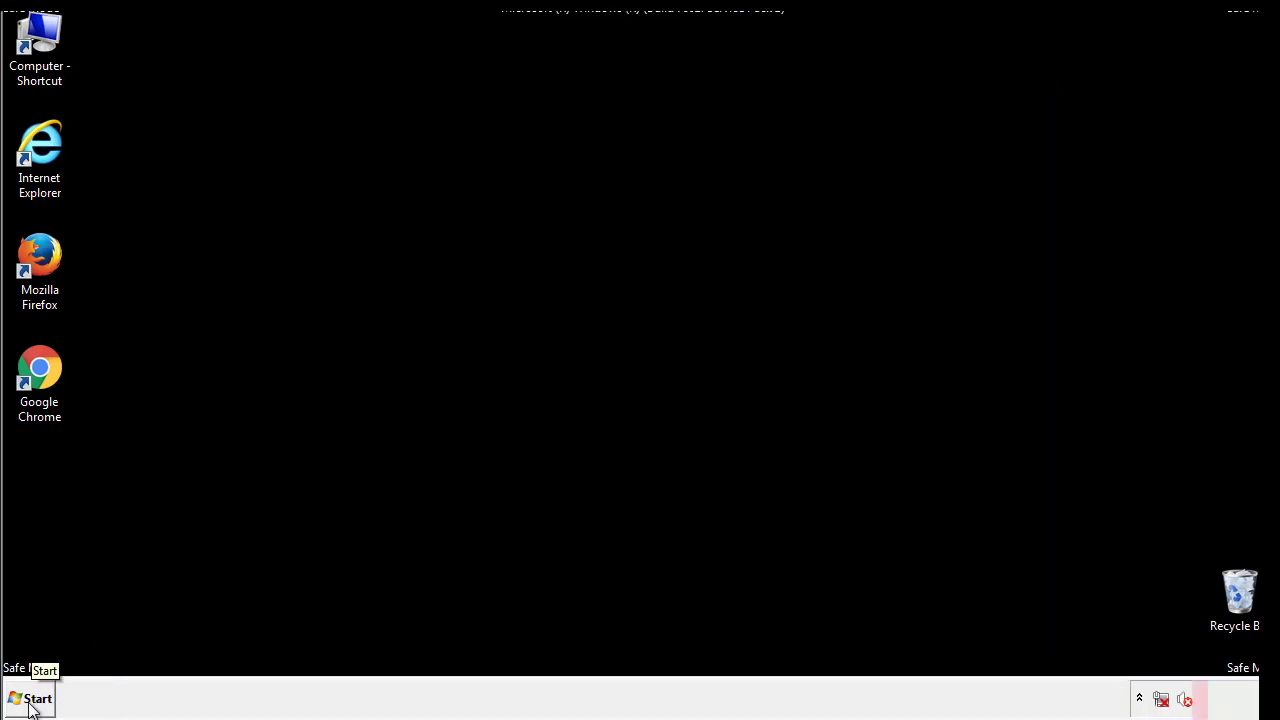
left_click(31, 700)
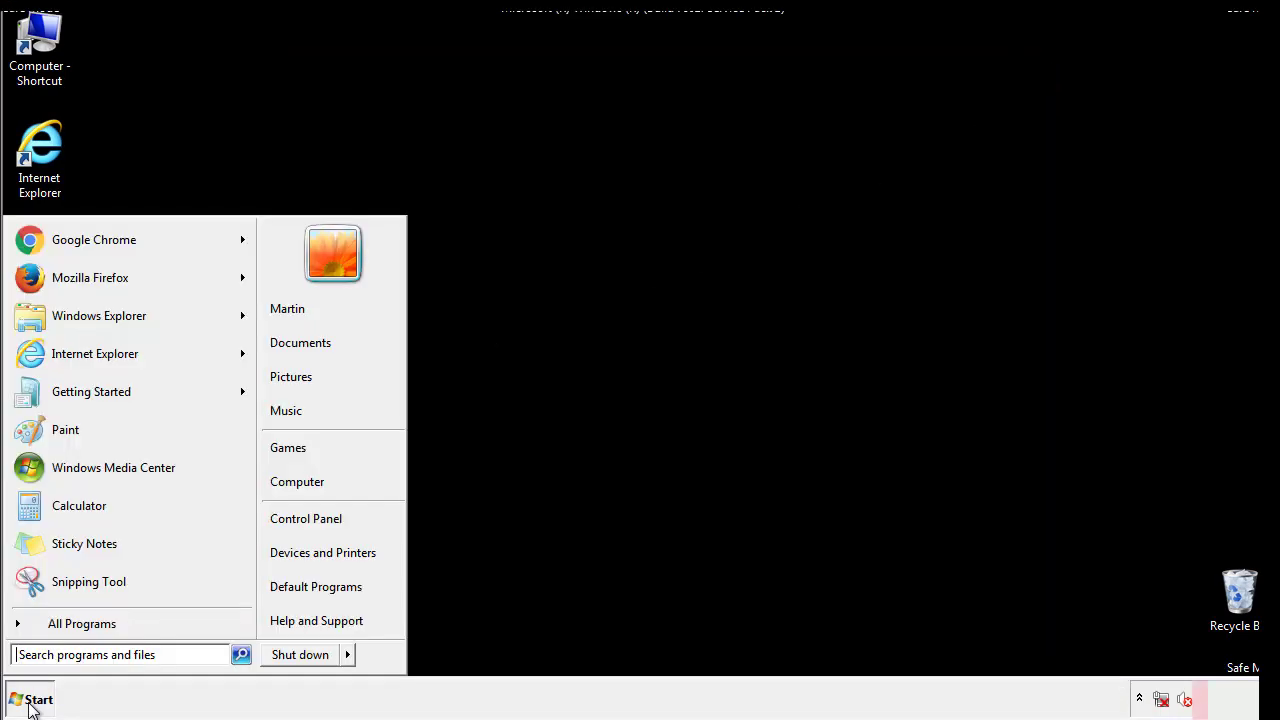
left_click(92, 657)
type("regedit")
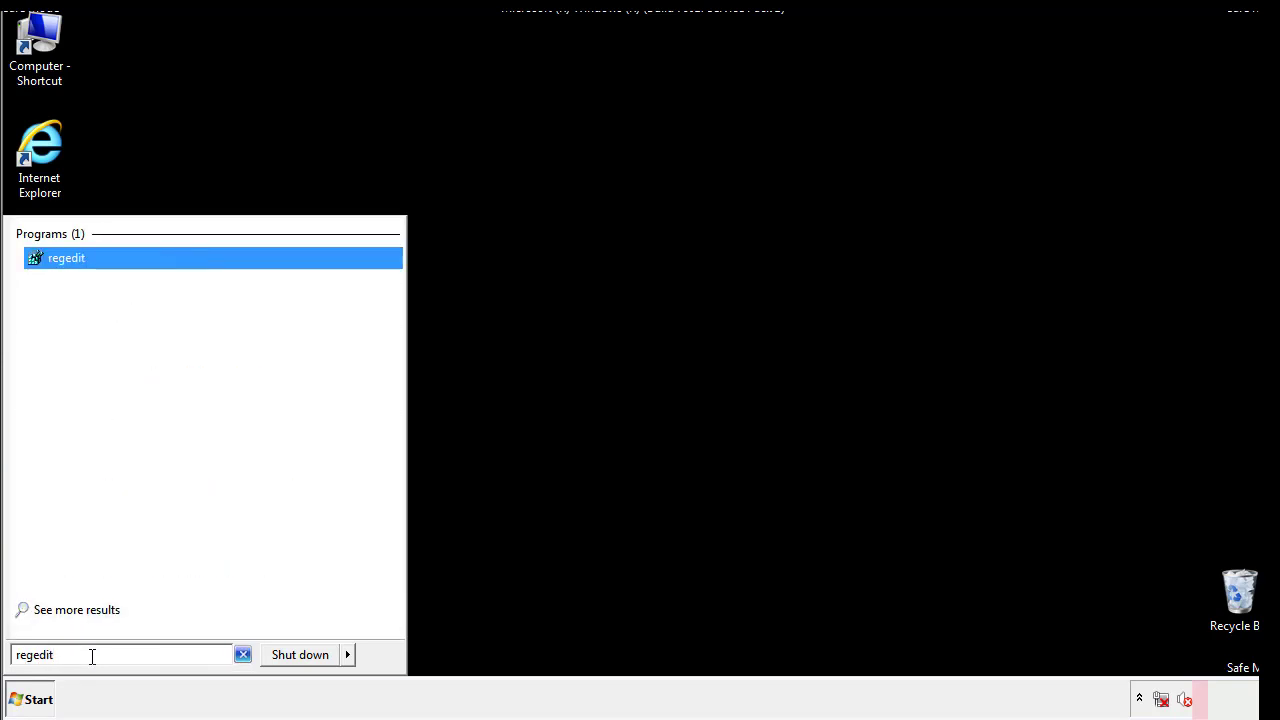
key("Return")
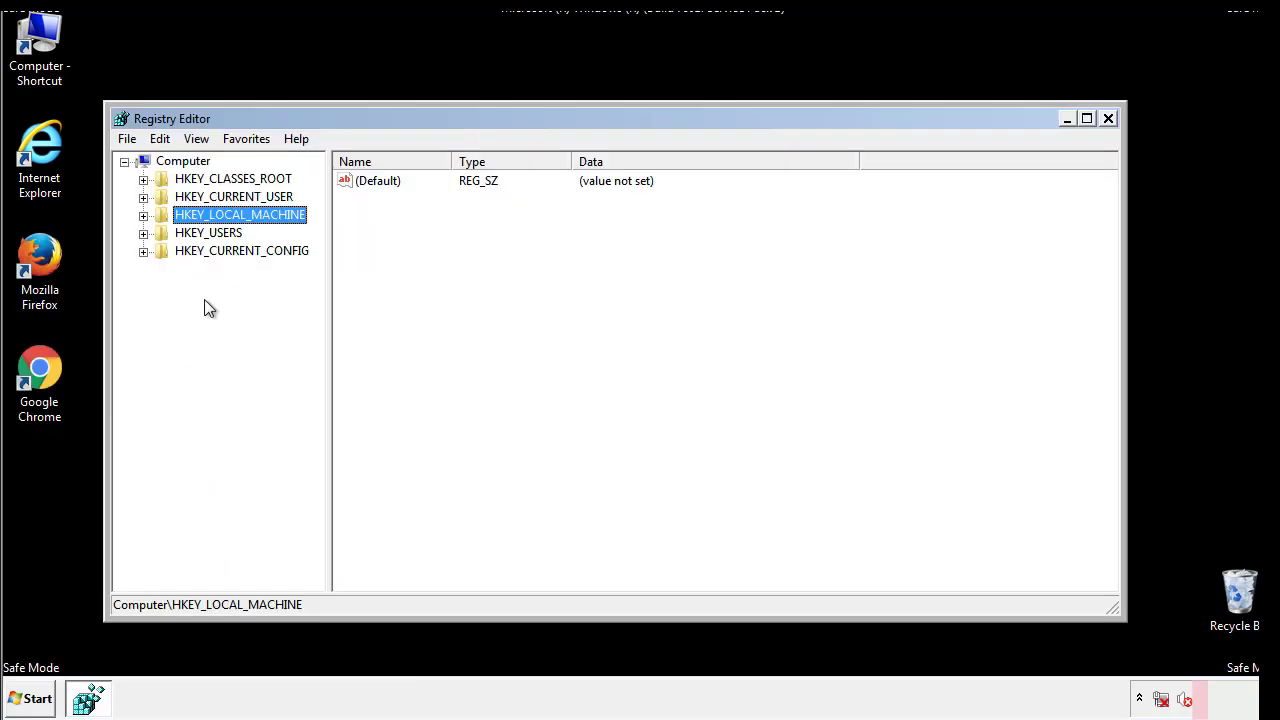
- Open the Run key under HKEY_LOCAL_MACHINE\SOFTWARE\Microsoft\Windows\CurrentVersion
left_click(143, 216)
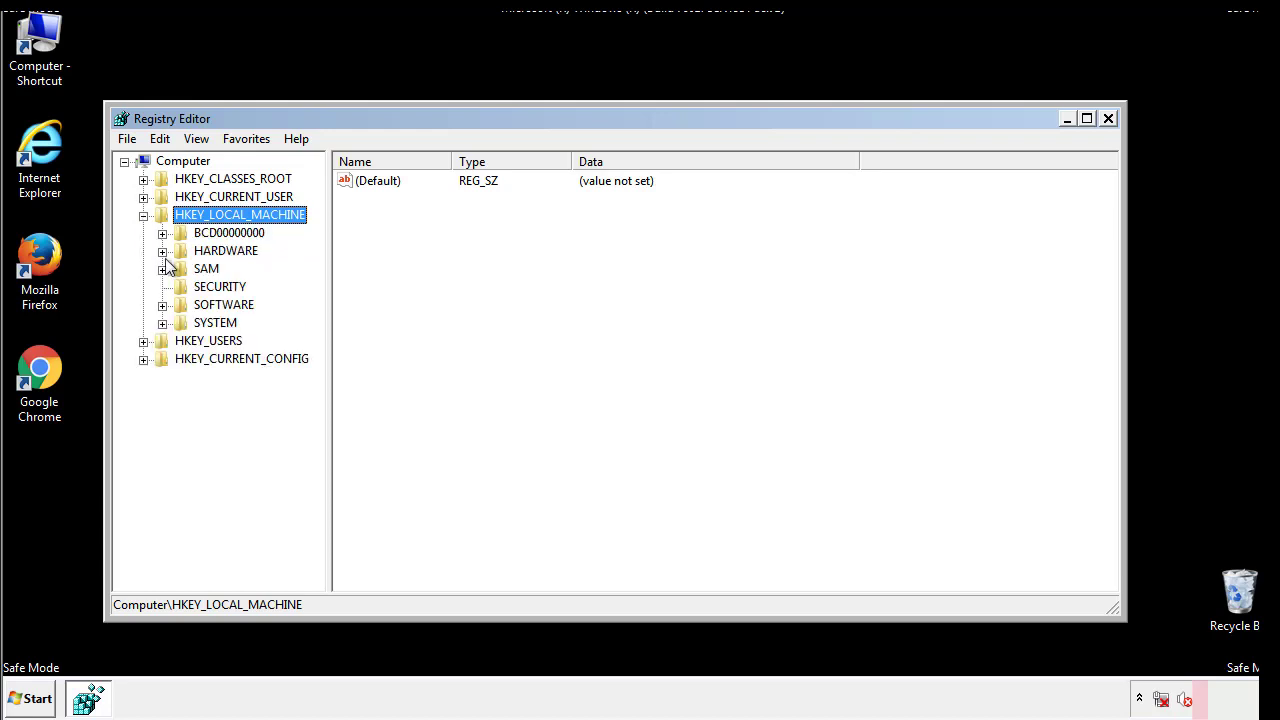
left_click(162, 305)
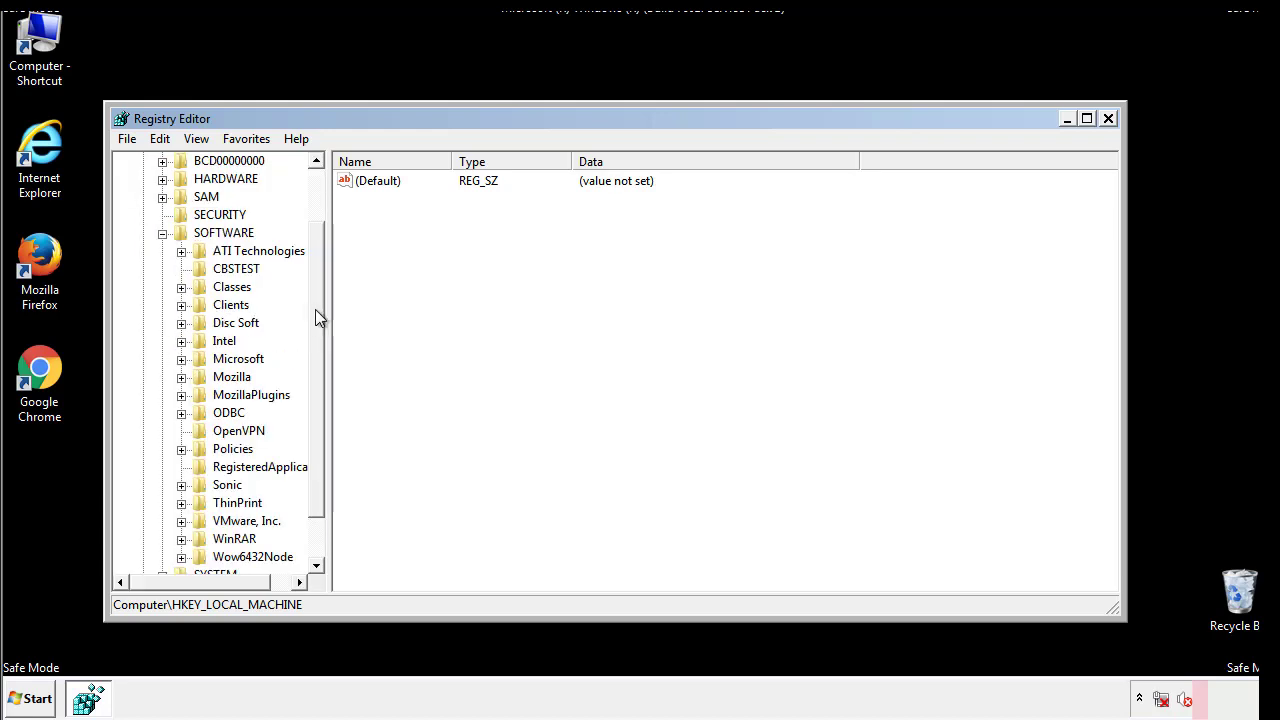
left_click_drag(315, 295, 317, 333)
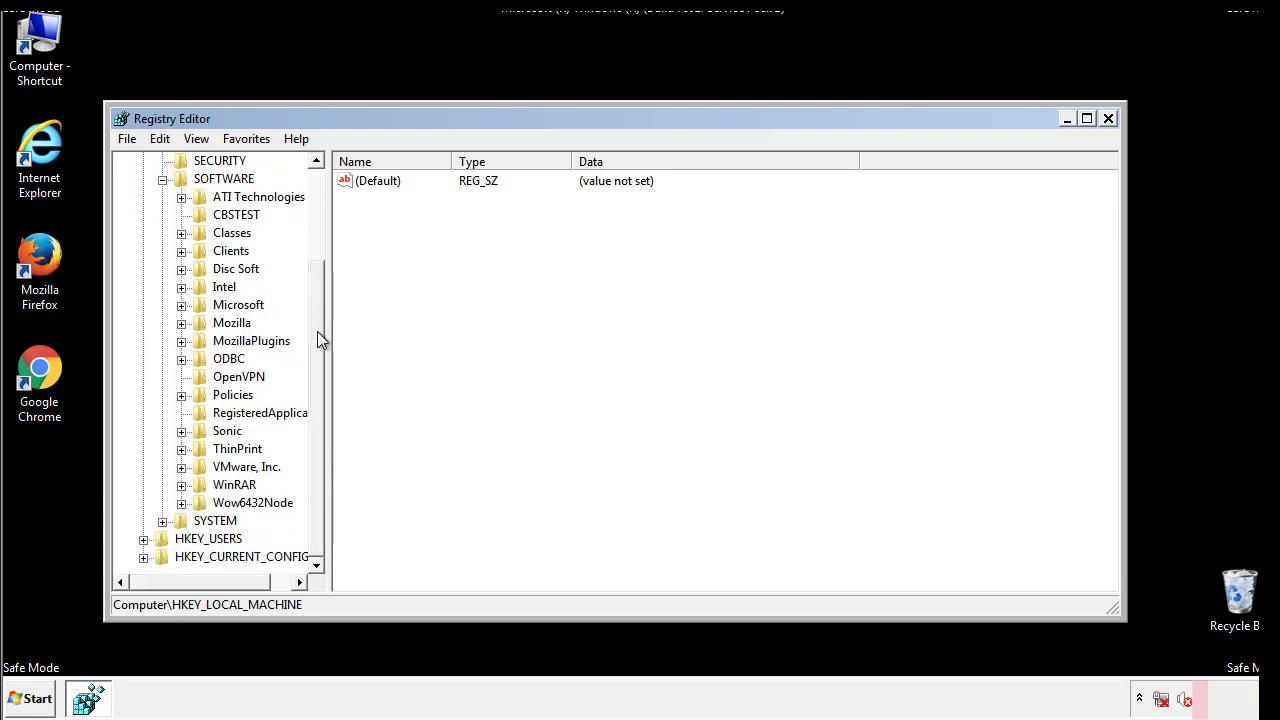
left_click(181, 306)
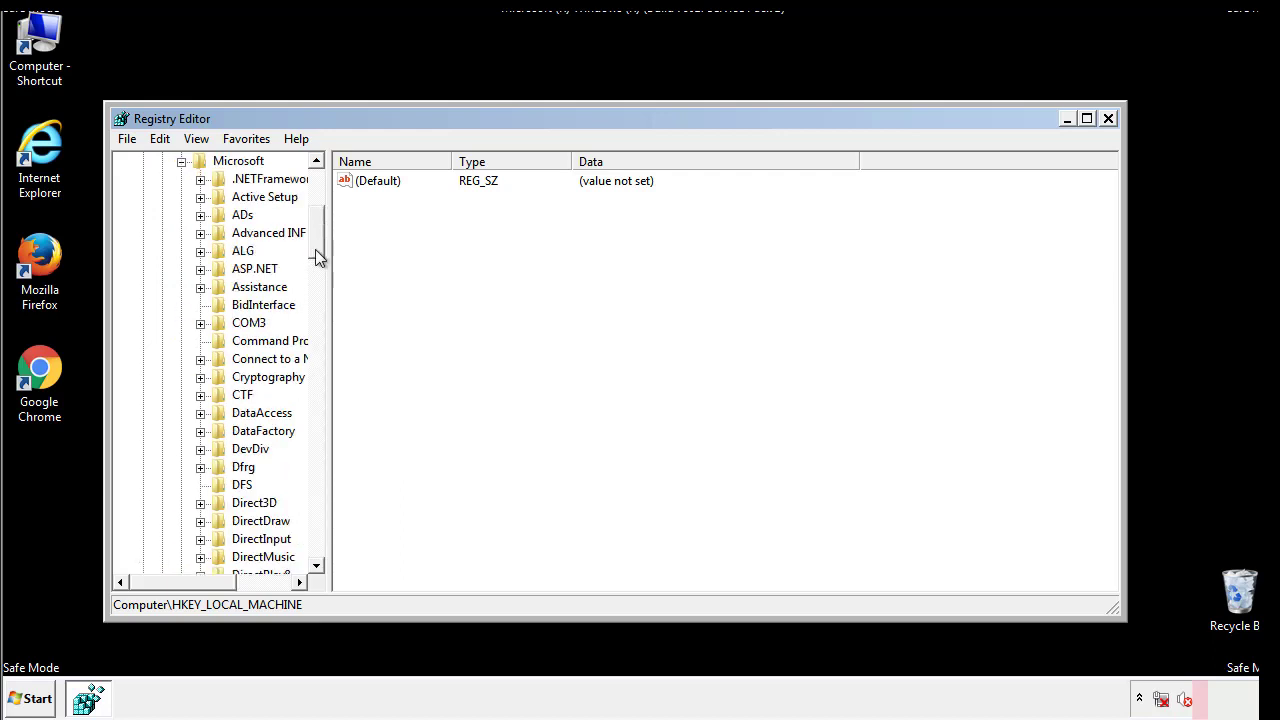
left_click_drag(315, 249, 317, 505)
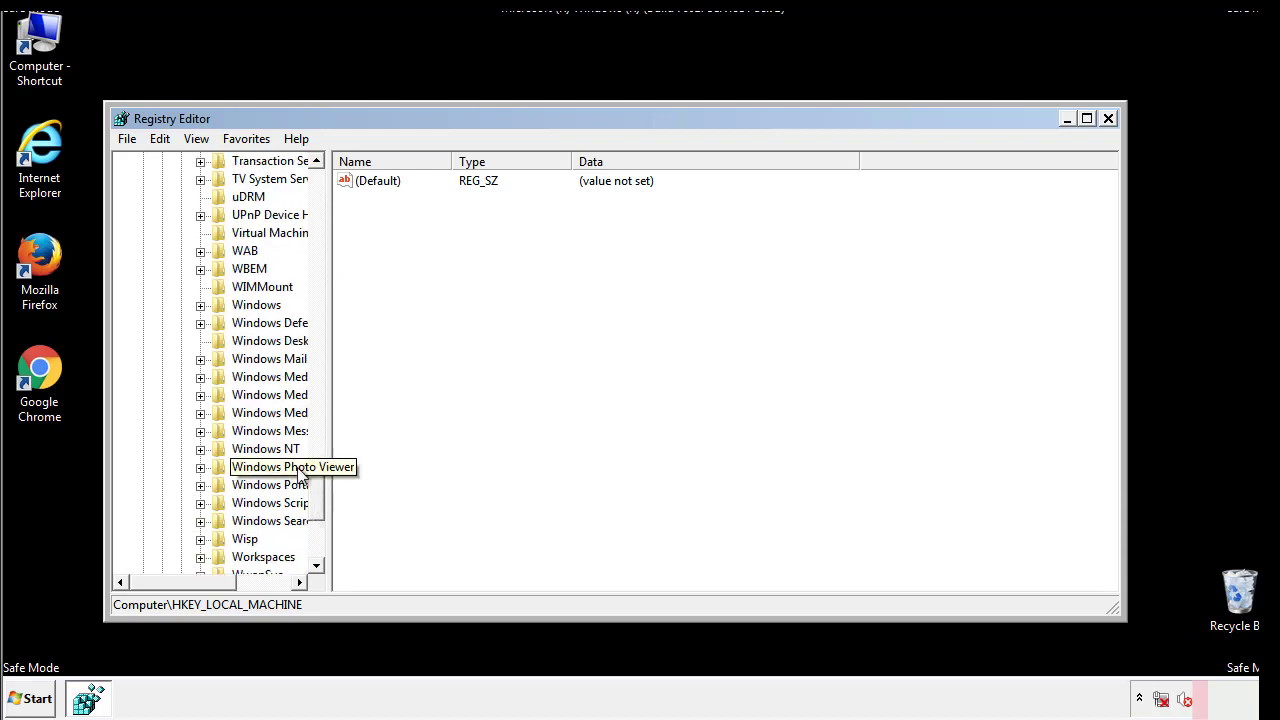
left_click(201, 305)
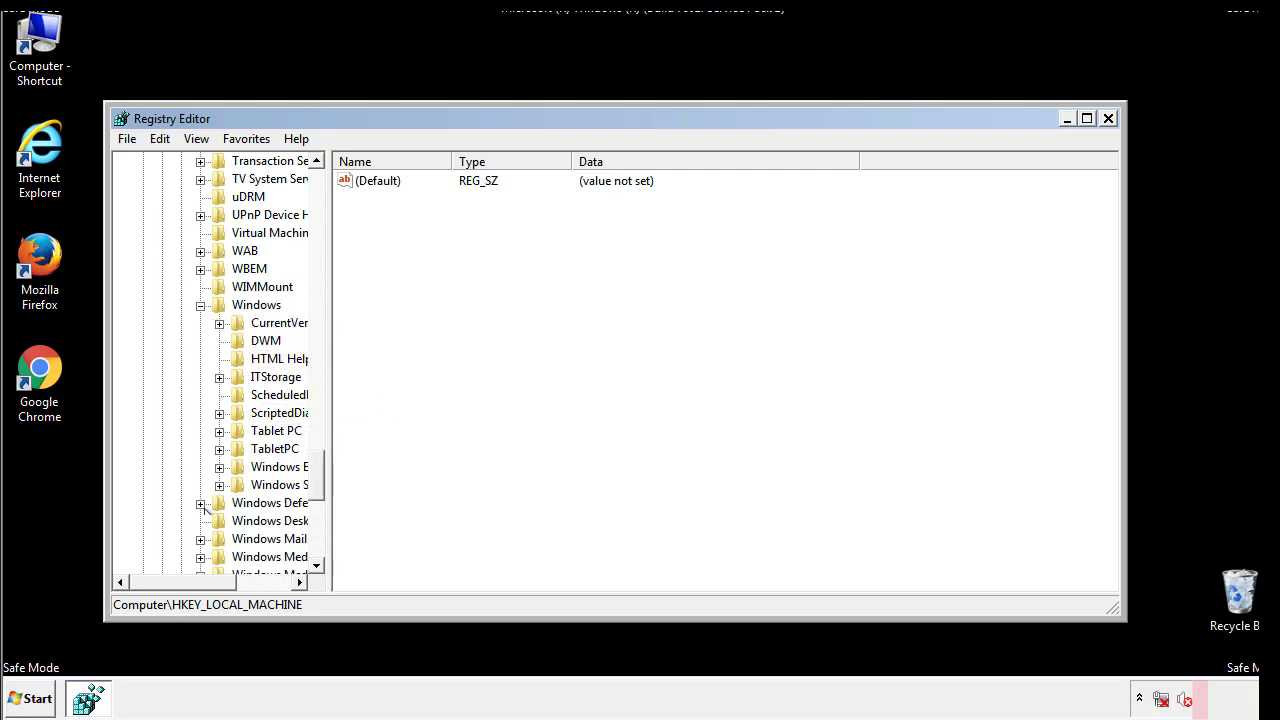
left_click_drag(175, 582, 205, 587)
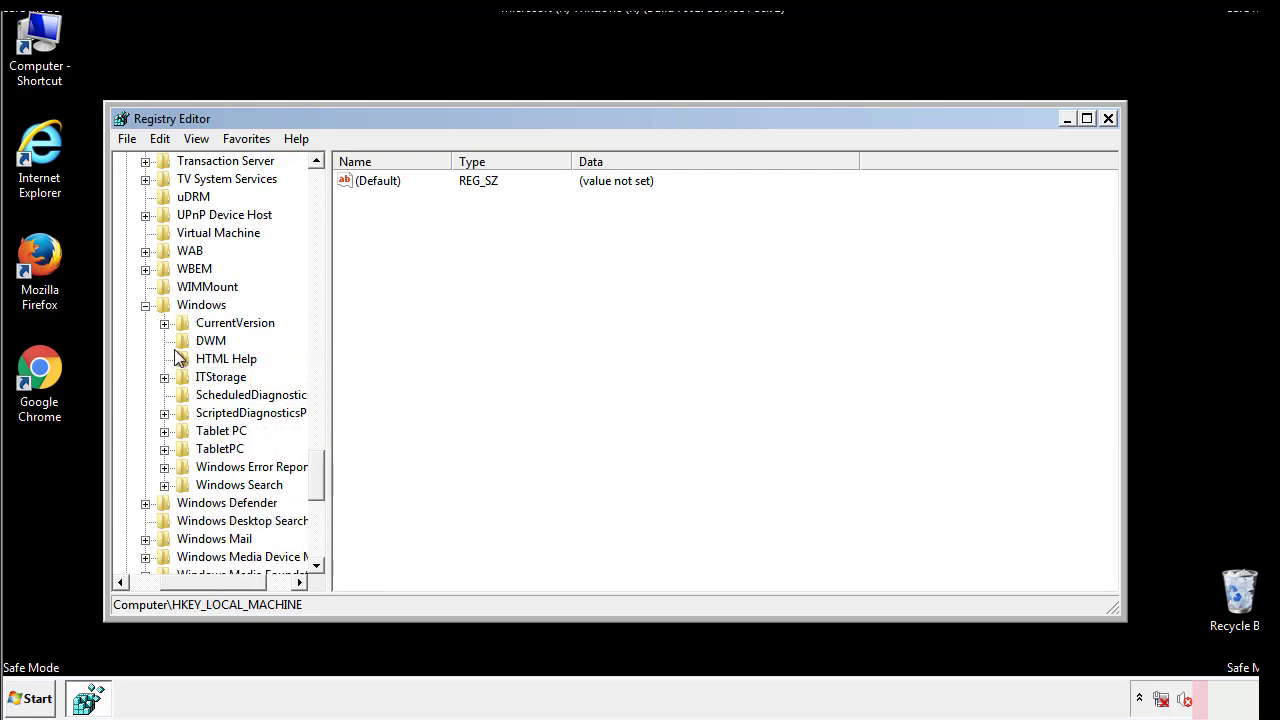
left_click(165, 323)
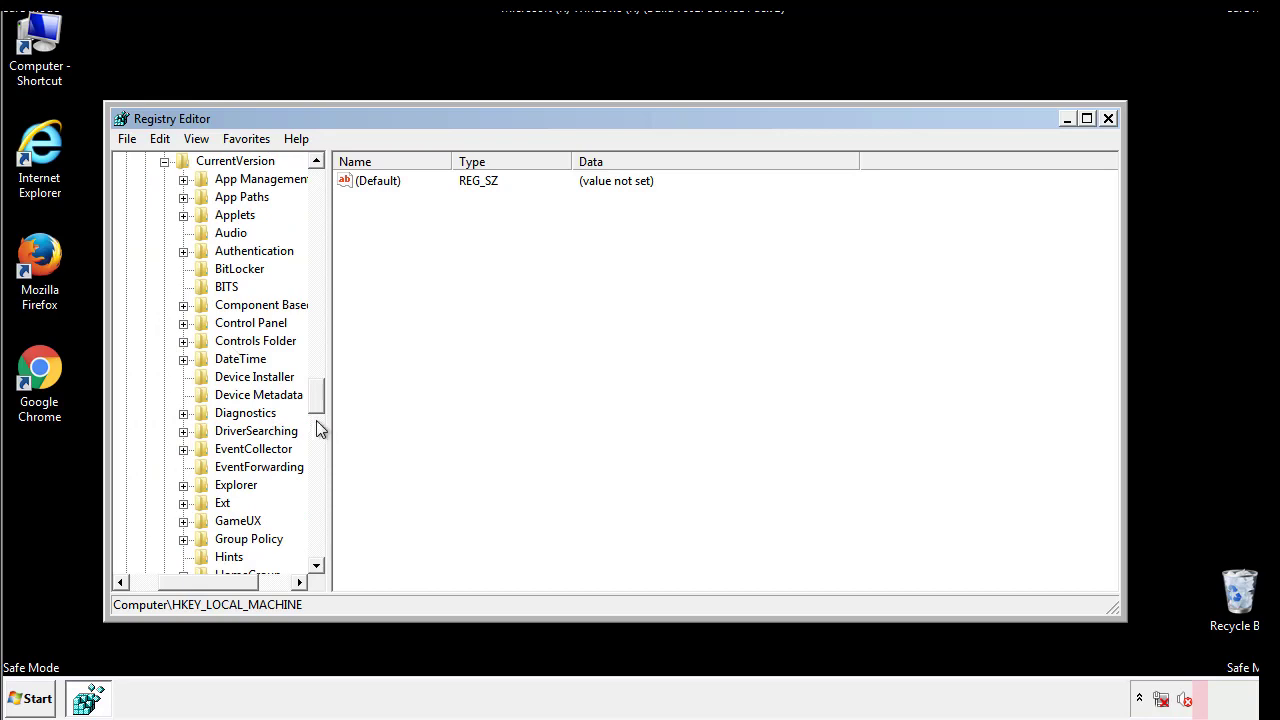
left_click_drag(318, 395, 317, 460)
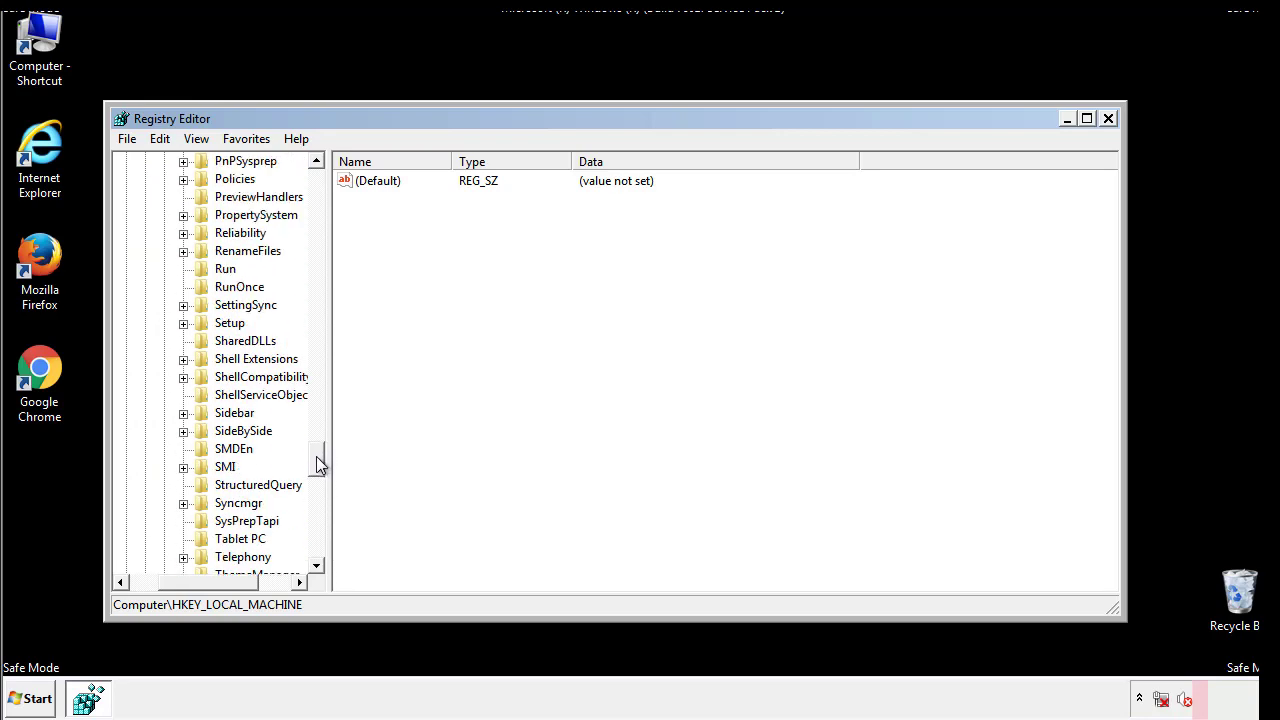
left_click(222, 270)
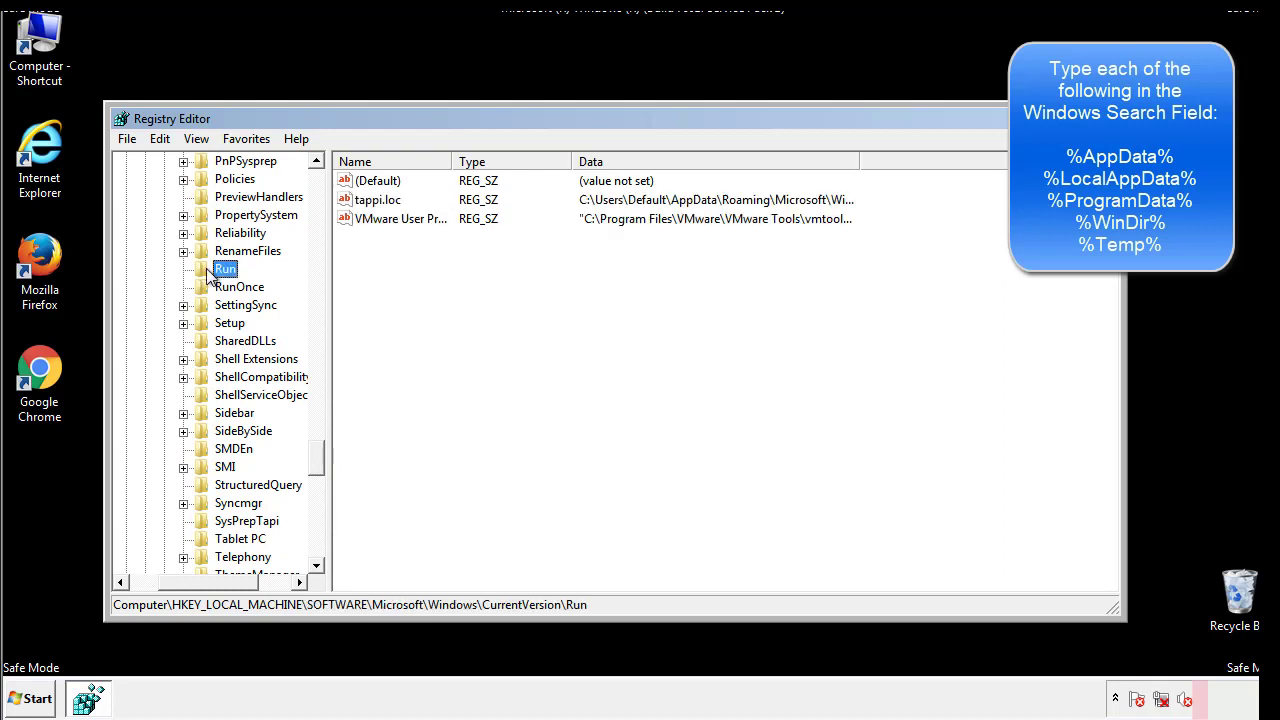
- Delete the tappi.loc value from the HKEY_LOCAL_MACHINE Run key and confirm the deletion
left_click(378, 201)
right_click(370, 203)
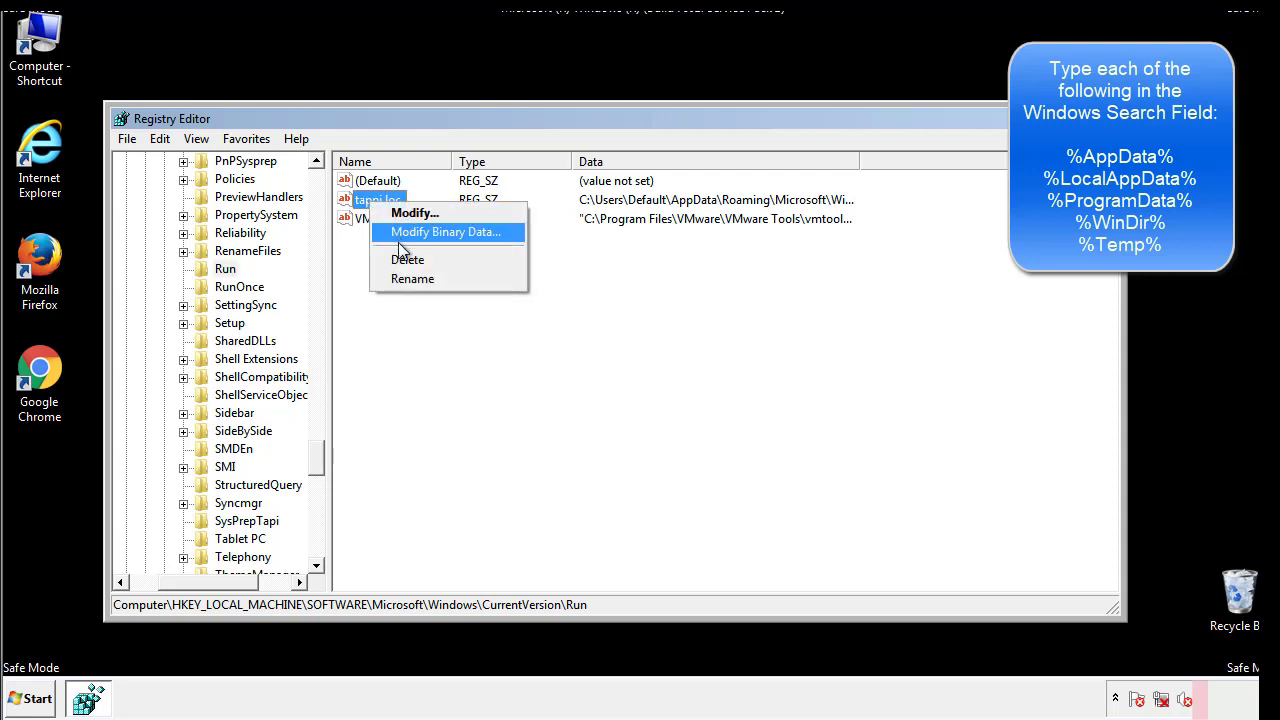
left_click(398, 257)
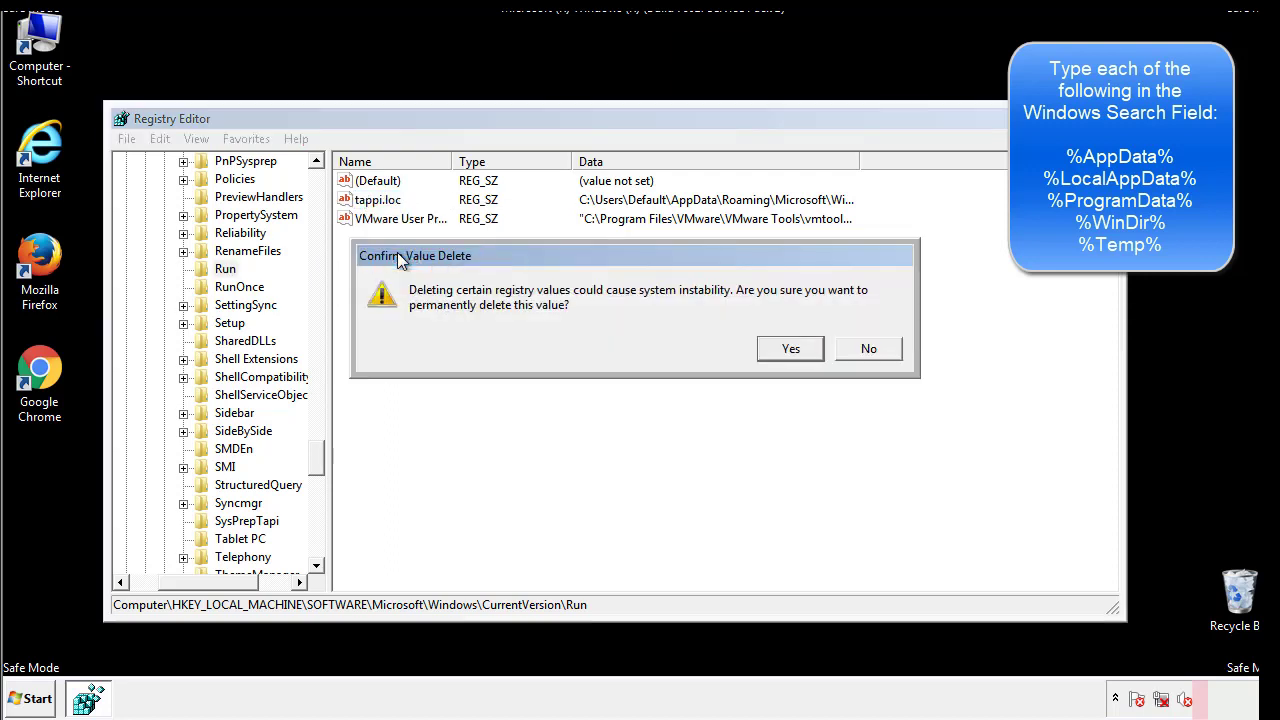
left_click(778, 350)
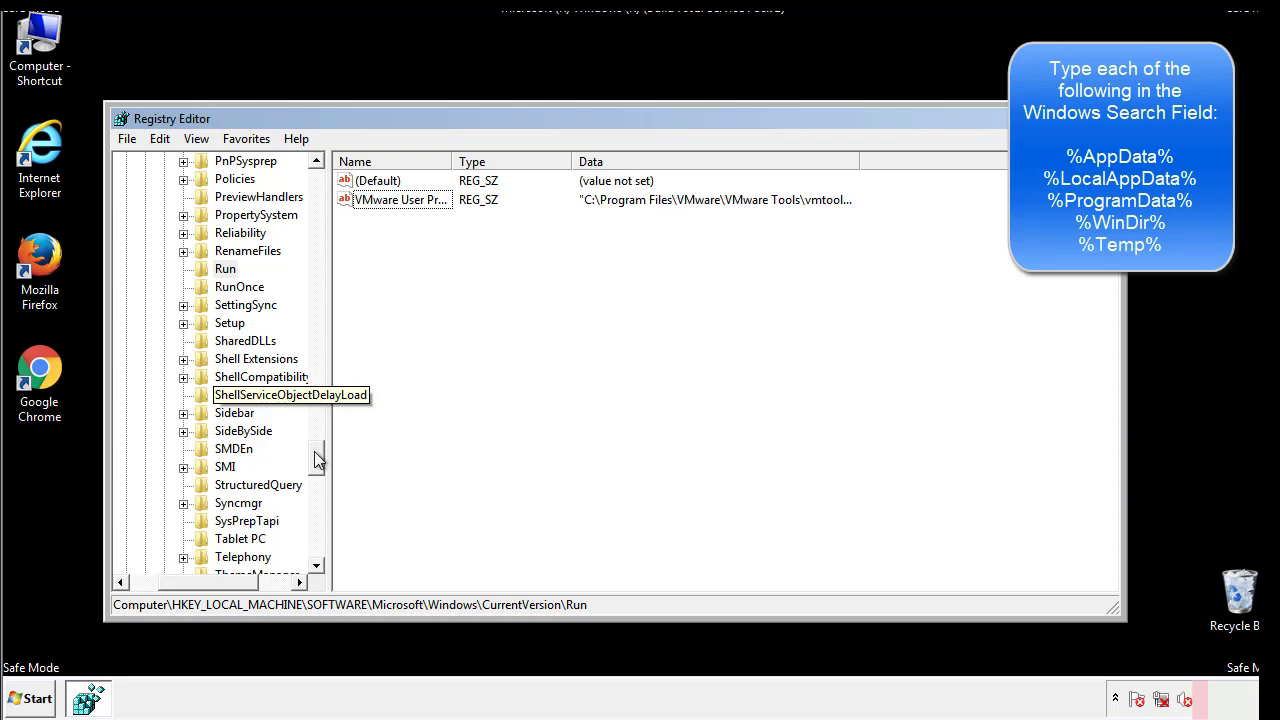
- Collapse the HKEY_LOCAL_MACHINE branch and expand HKEY_CURRENT_USER in the registry tree
left_click_drag(316, 460, 312, 547)
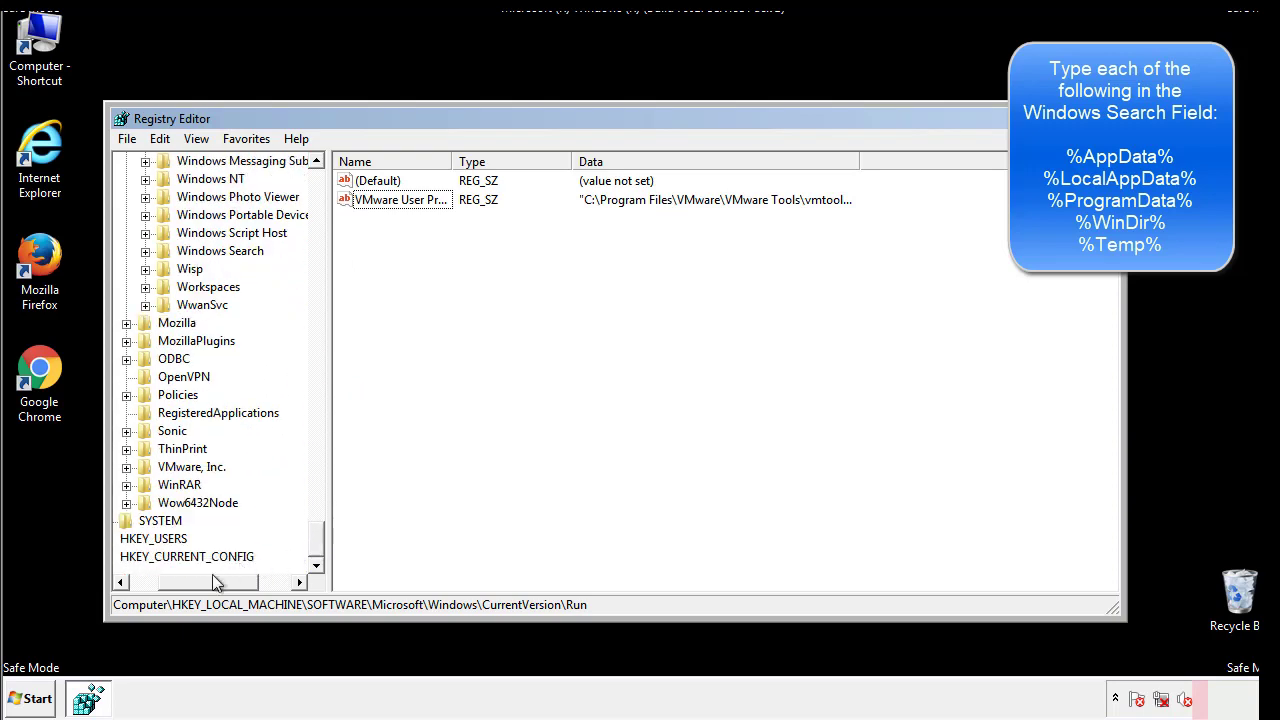
left_click_drag(212, 577, 173, 588)
left_click_drag(316, 540, 326, 190)
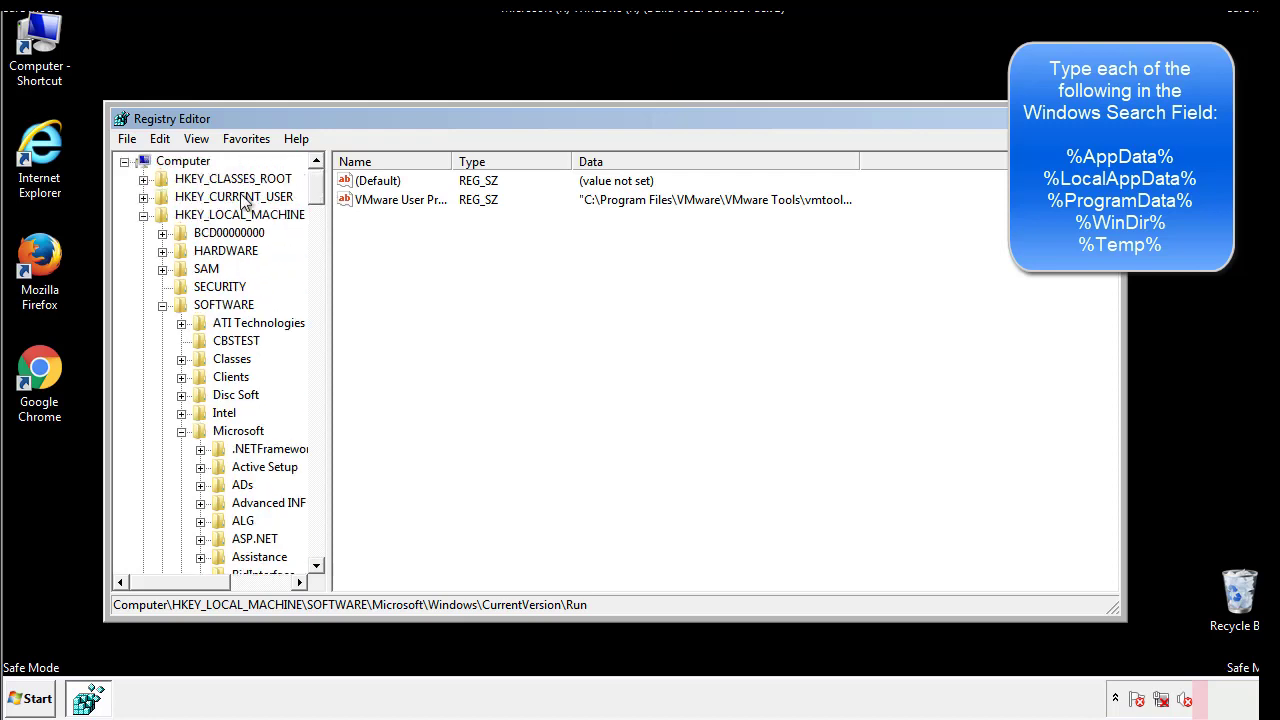
left_click(143, 216)
left_click(143, 198)
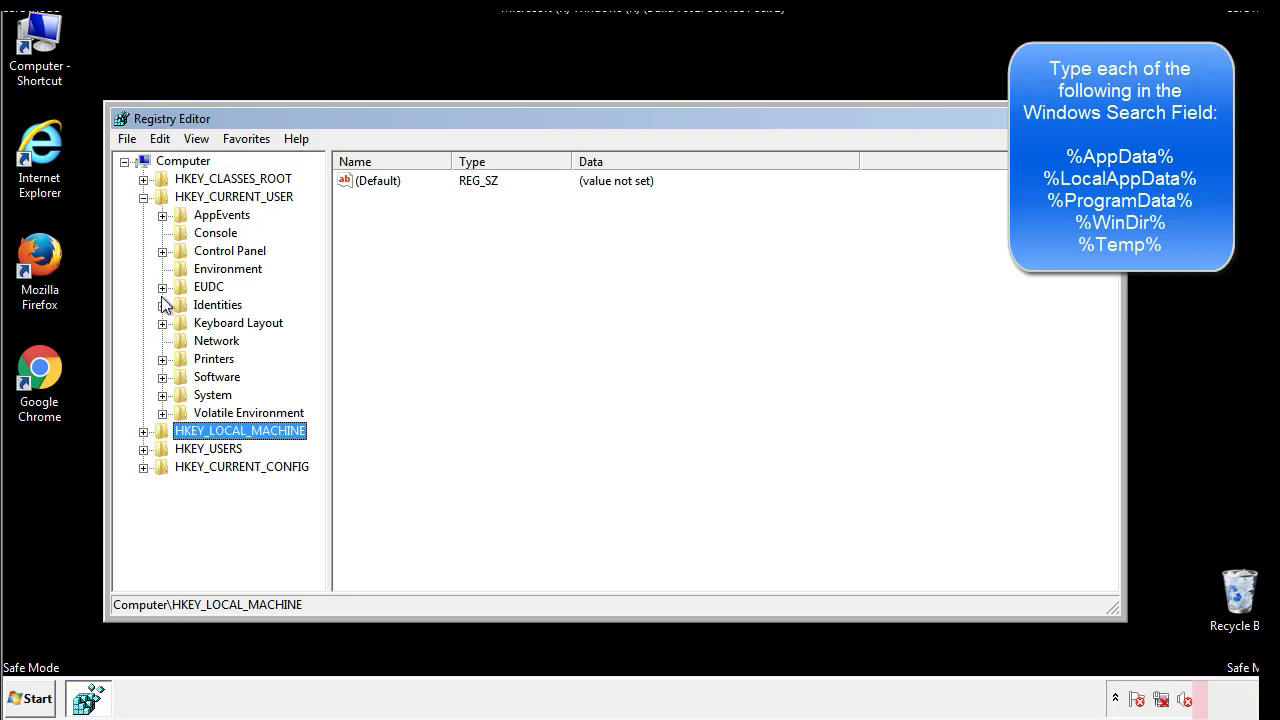
- Open the Run key under HKEY_CURRENT_USER\Software\Microsoft\Windows\CurrentVersion and check its values for suspicious startup entries
left_click(162, 377)
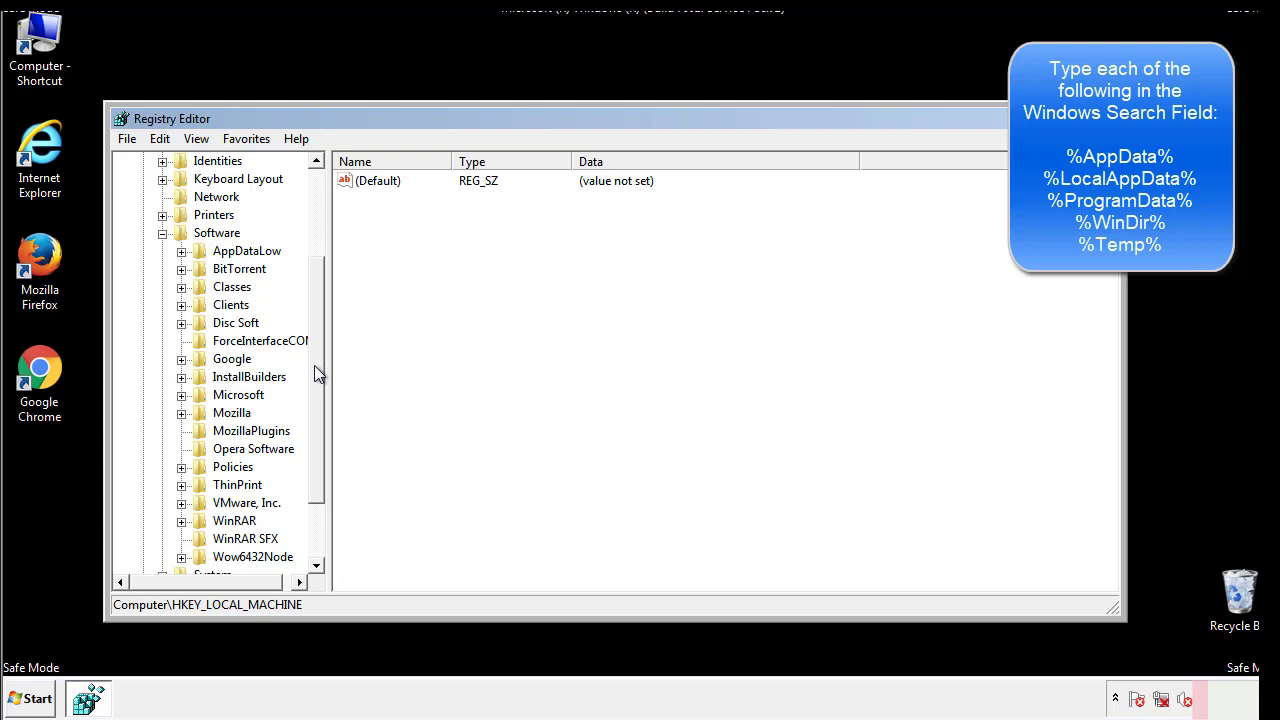
left_click_drag(314, 365, 315, 385)
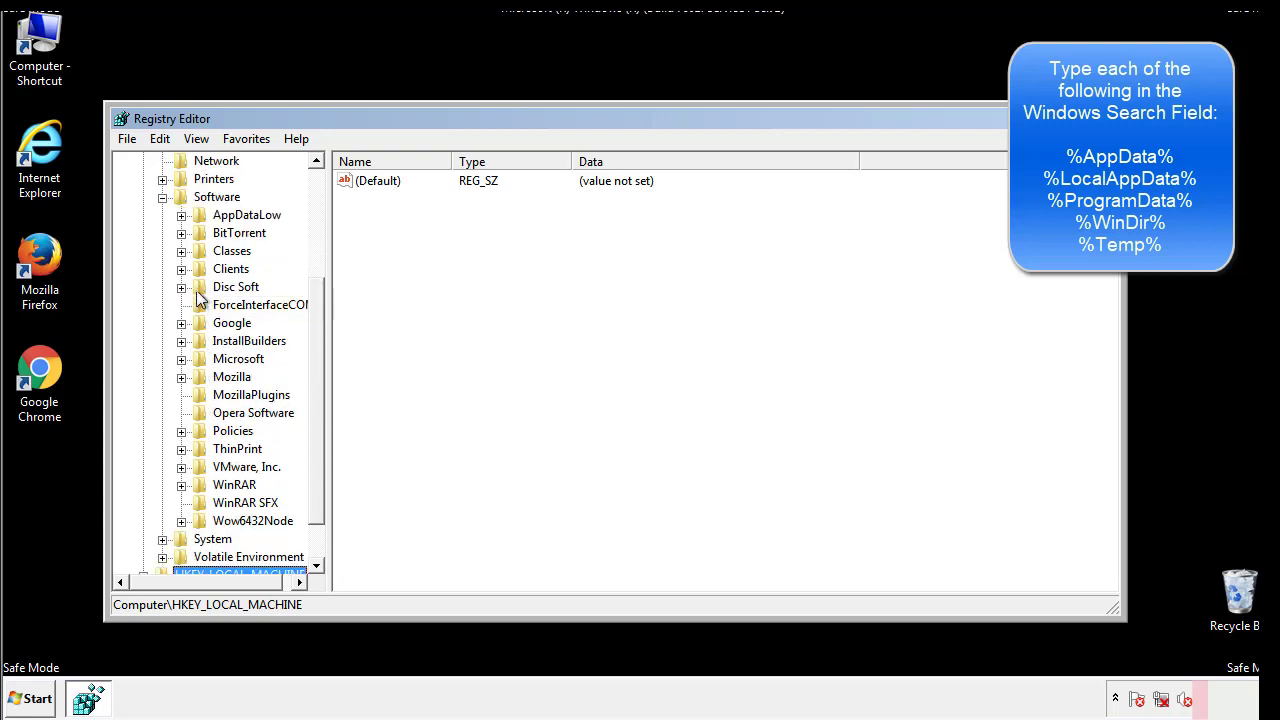
left_click(181, 360)
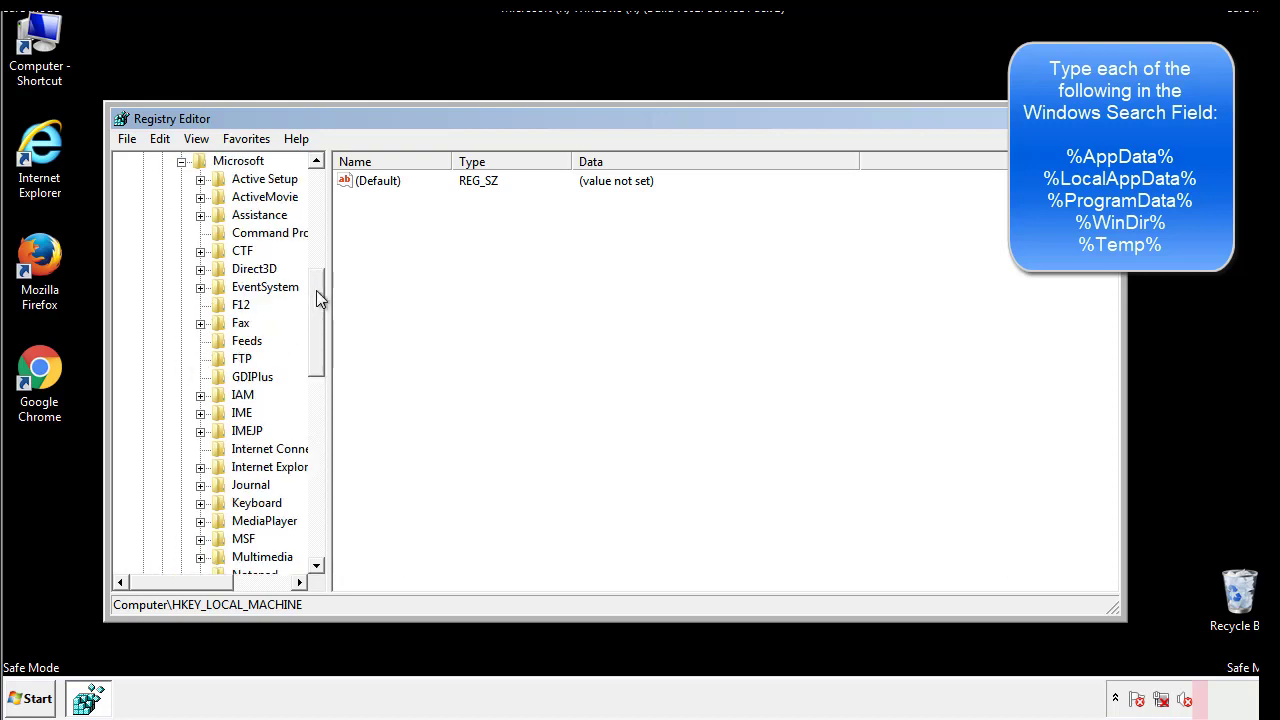
left_click_drag(316, 297, 315, 416)
left_click(200, 341)
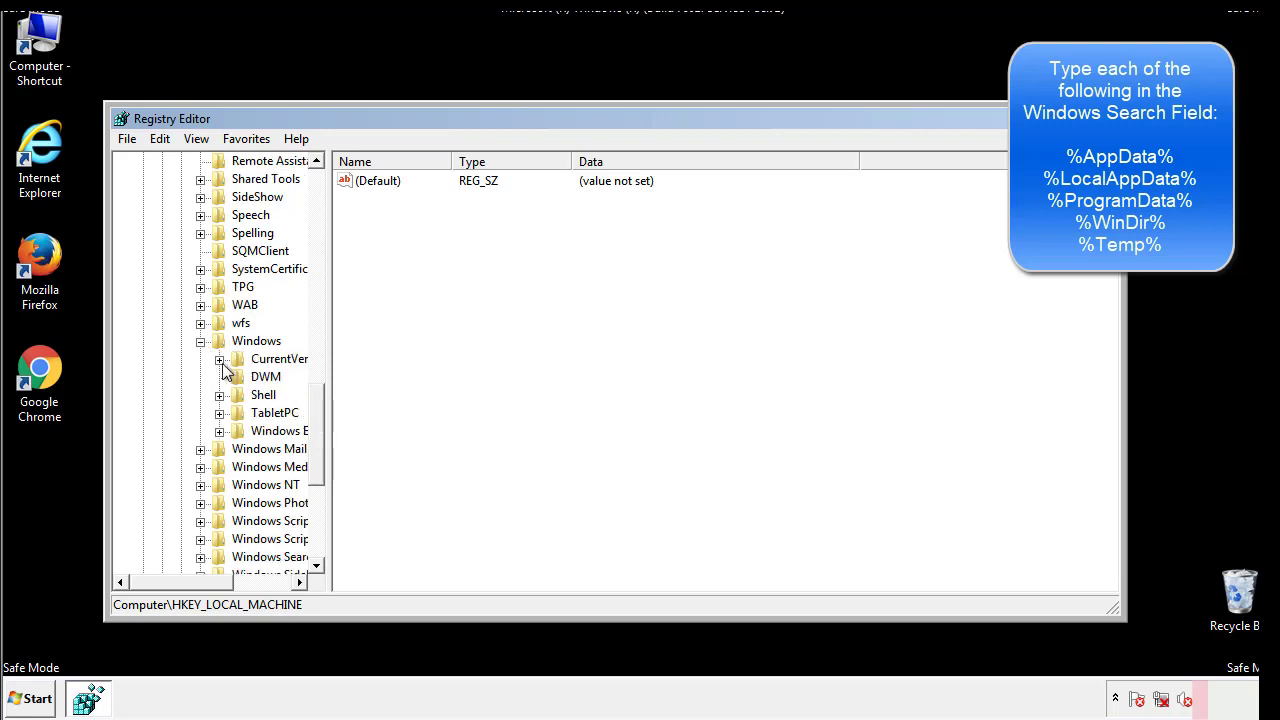
left_click(220, 360)
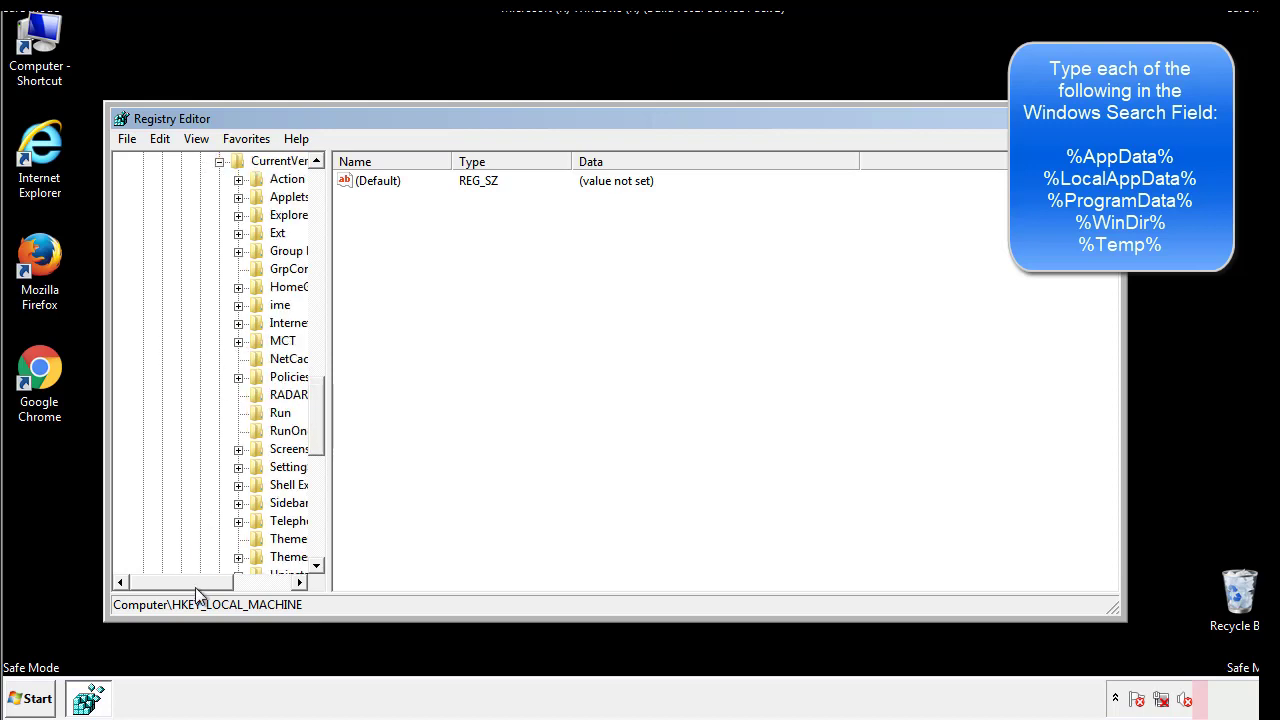
left_click_drag(198, 587, 226, 584)
left_click(220, 411)
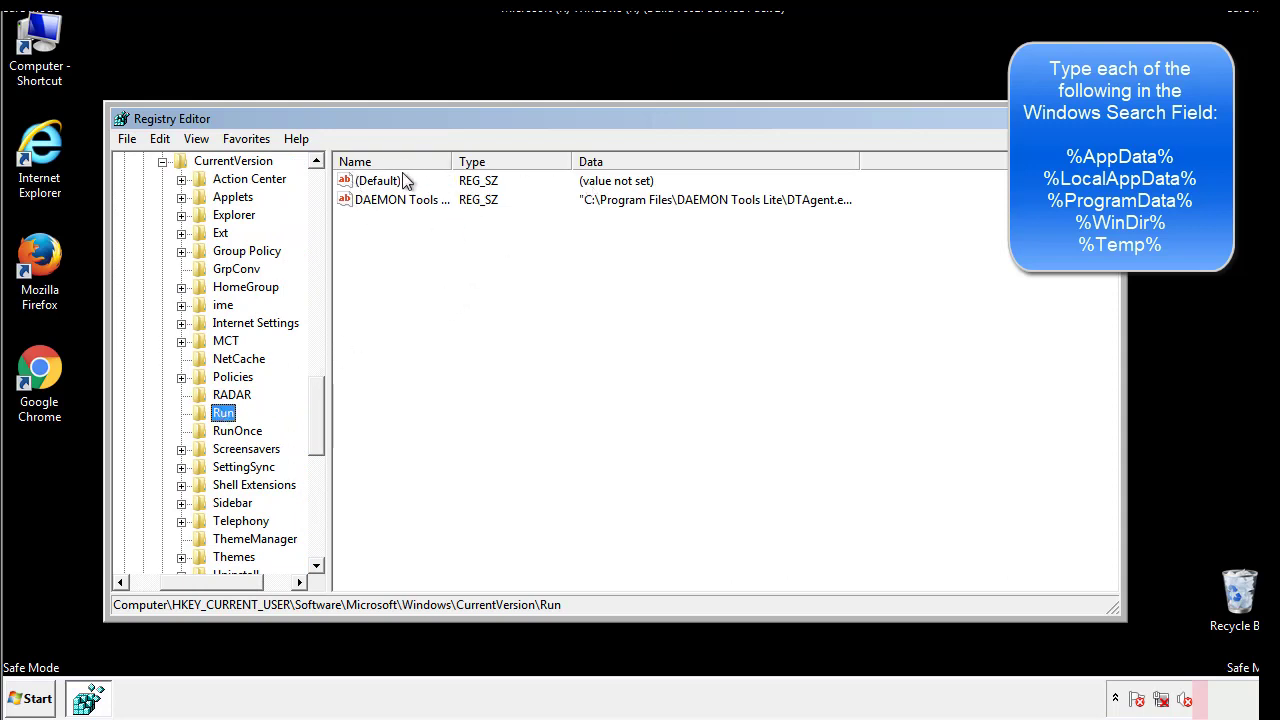
left_click(585, 238)
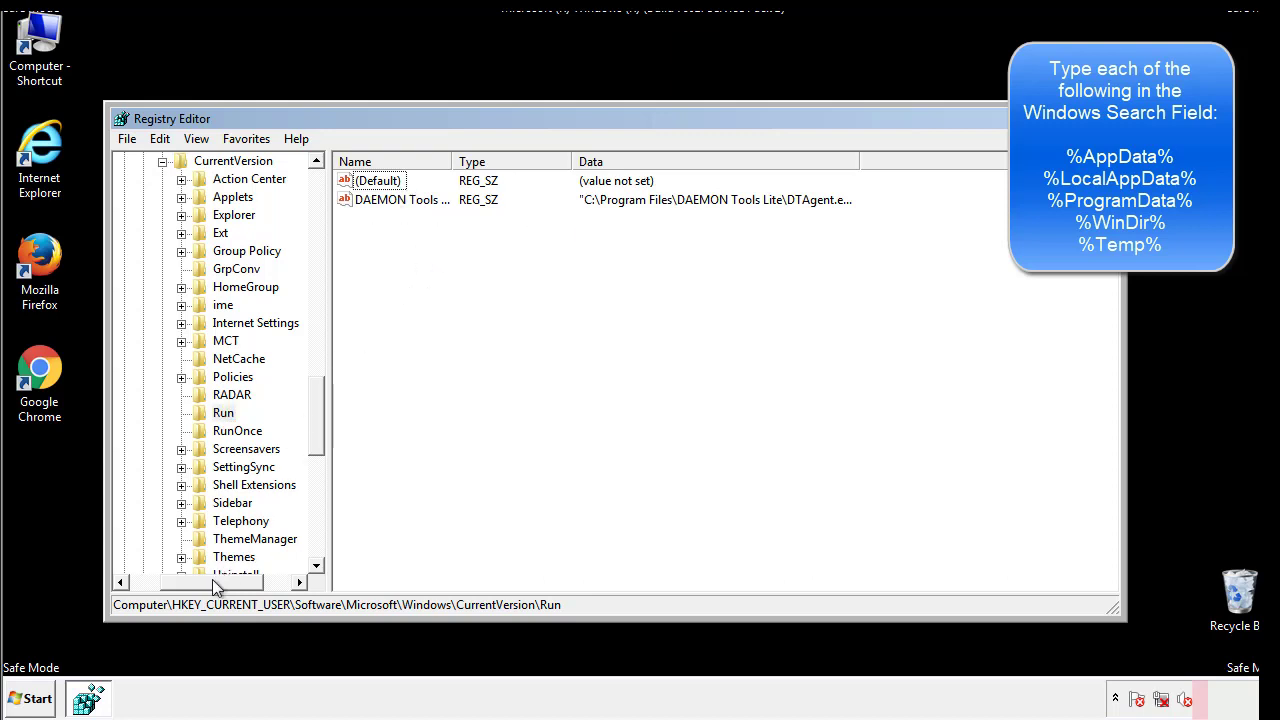
- Collapse the Windows key under HKEY_CURRENT_USER\Software\Microsoft and return to the start of the registry tree
left_click_drag(212, 579, 186, 581)
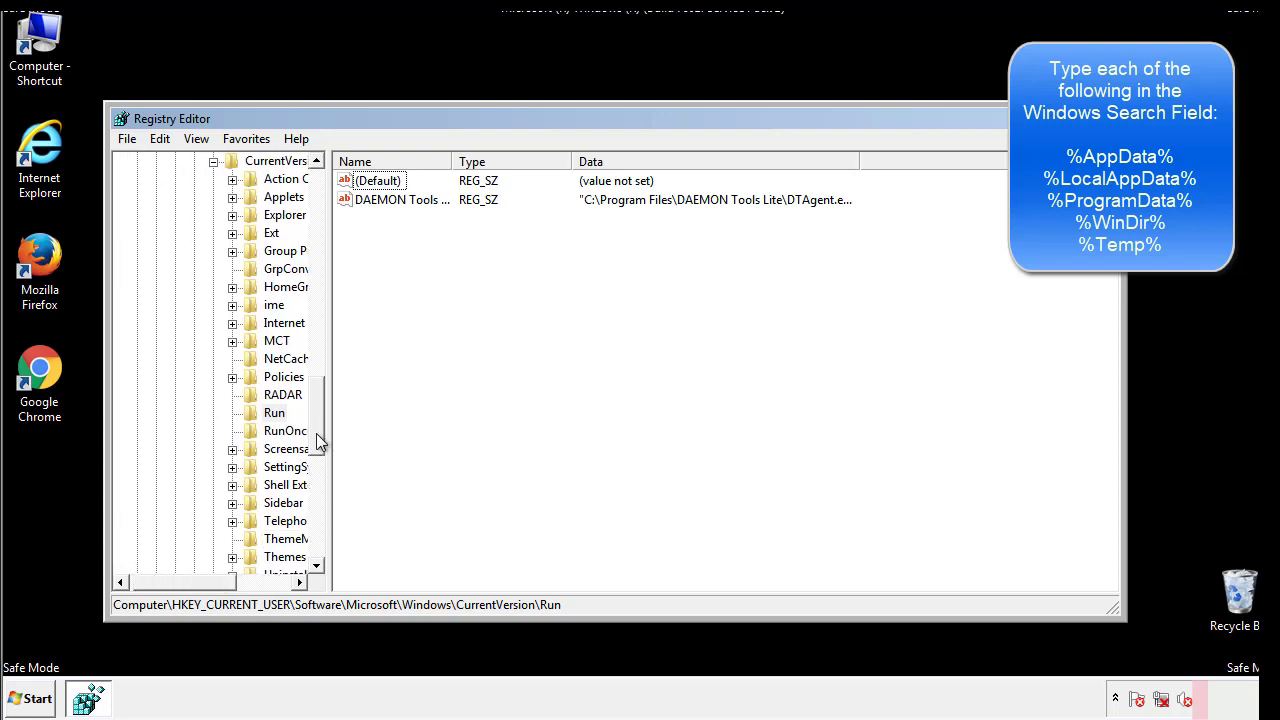
left_click_drag(319, 441, 319, 380)
left_click(195, 467)
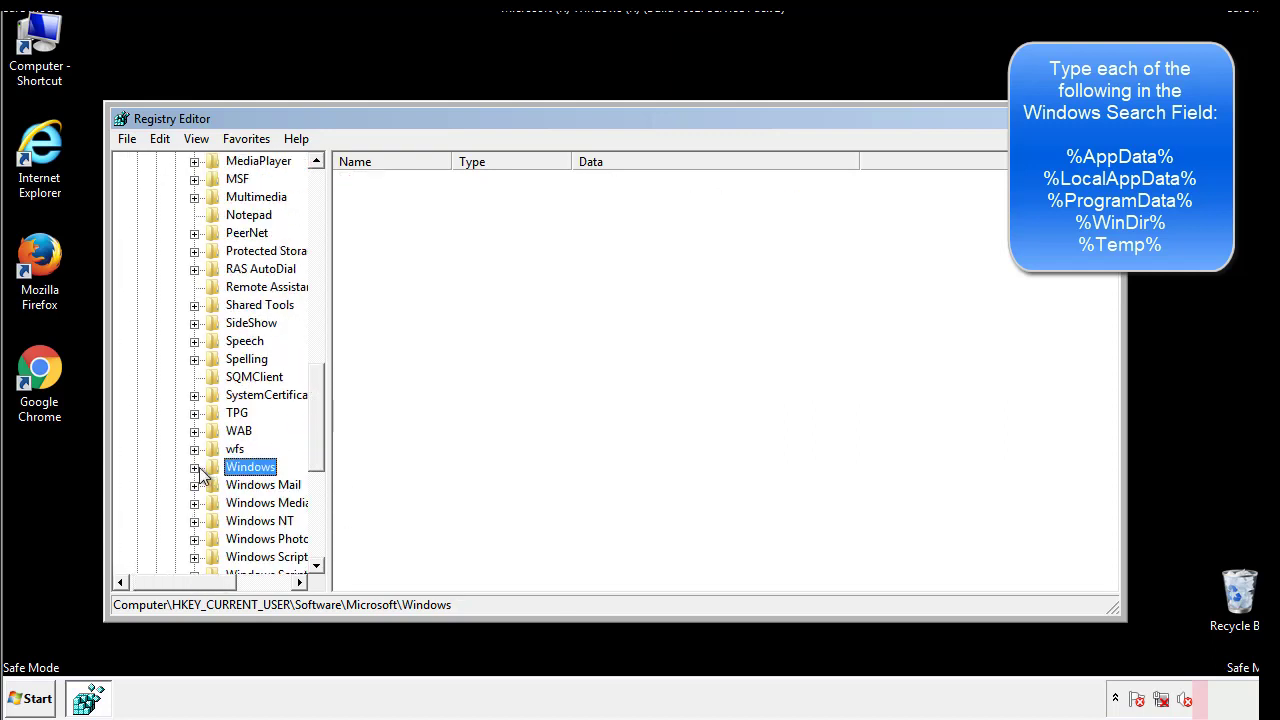
left_click_drag(322, 446, 322, 225)
- Search the registry's keys, values and data for %temp%
left_click(165, 141)
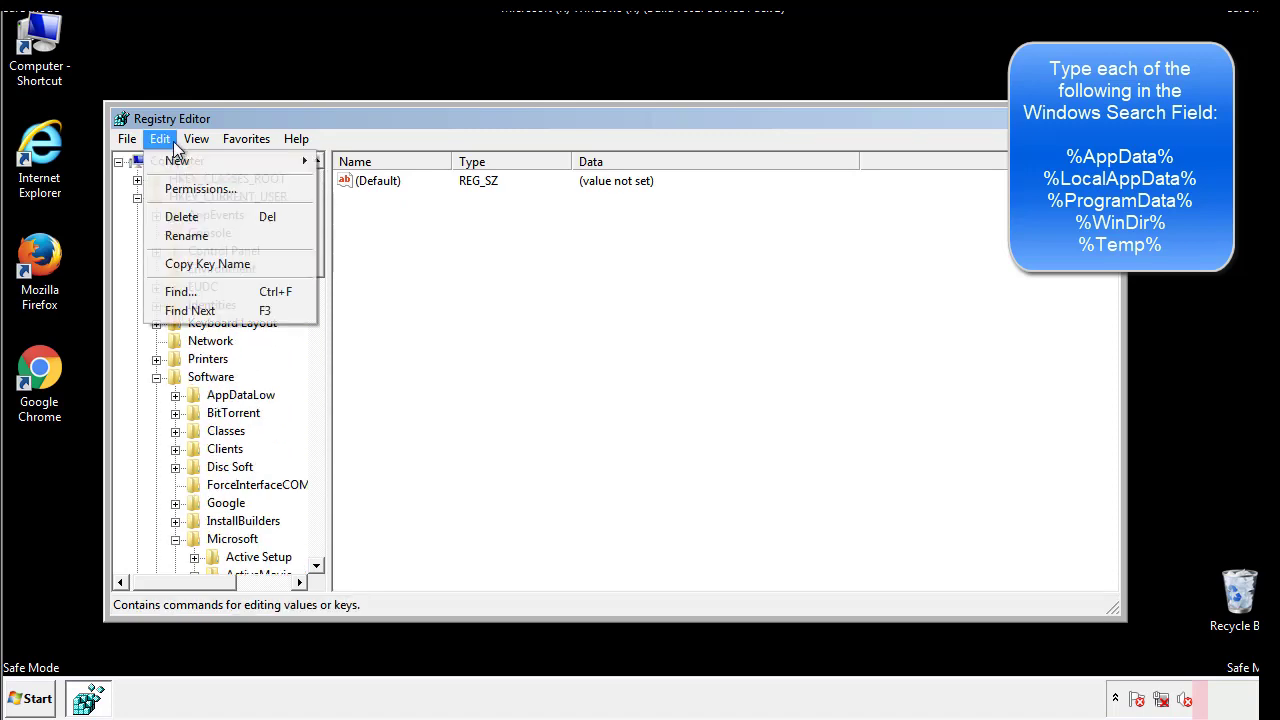
left_click(166, 290)
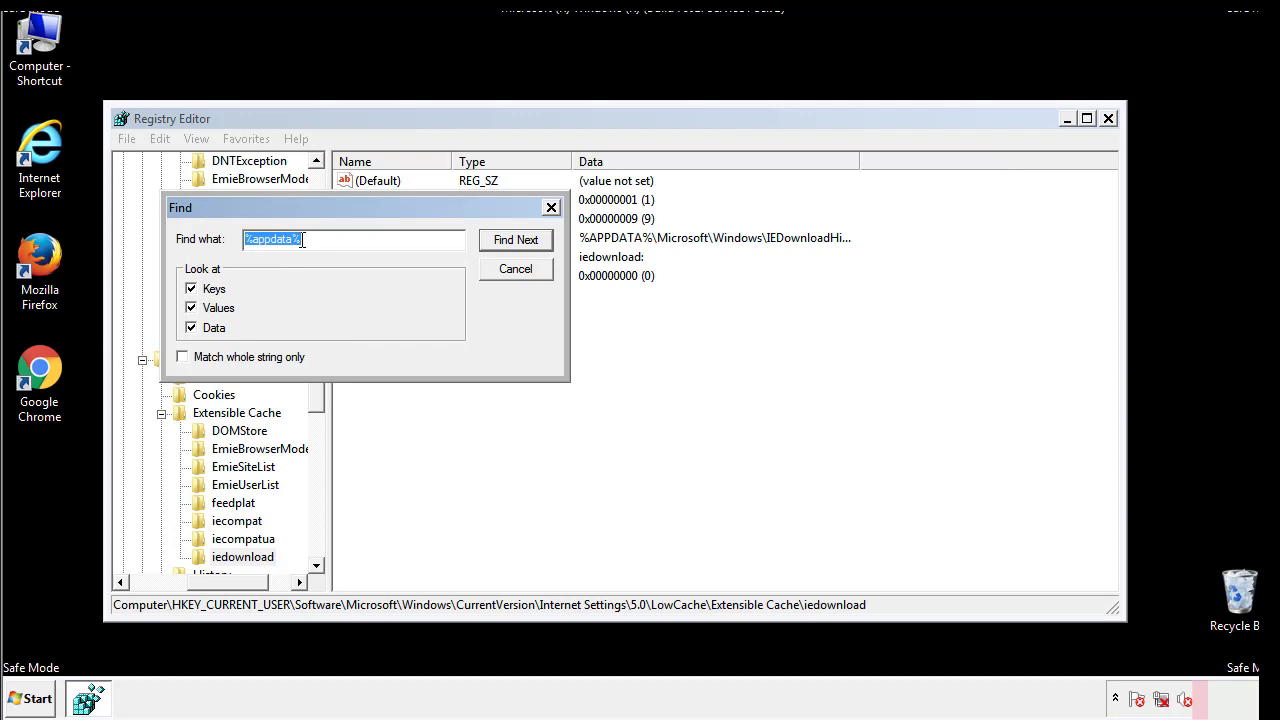
type("%temp%")
key("Return")
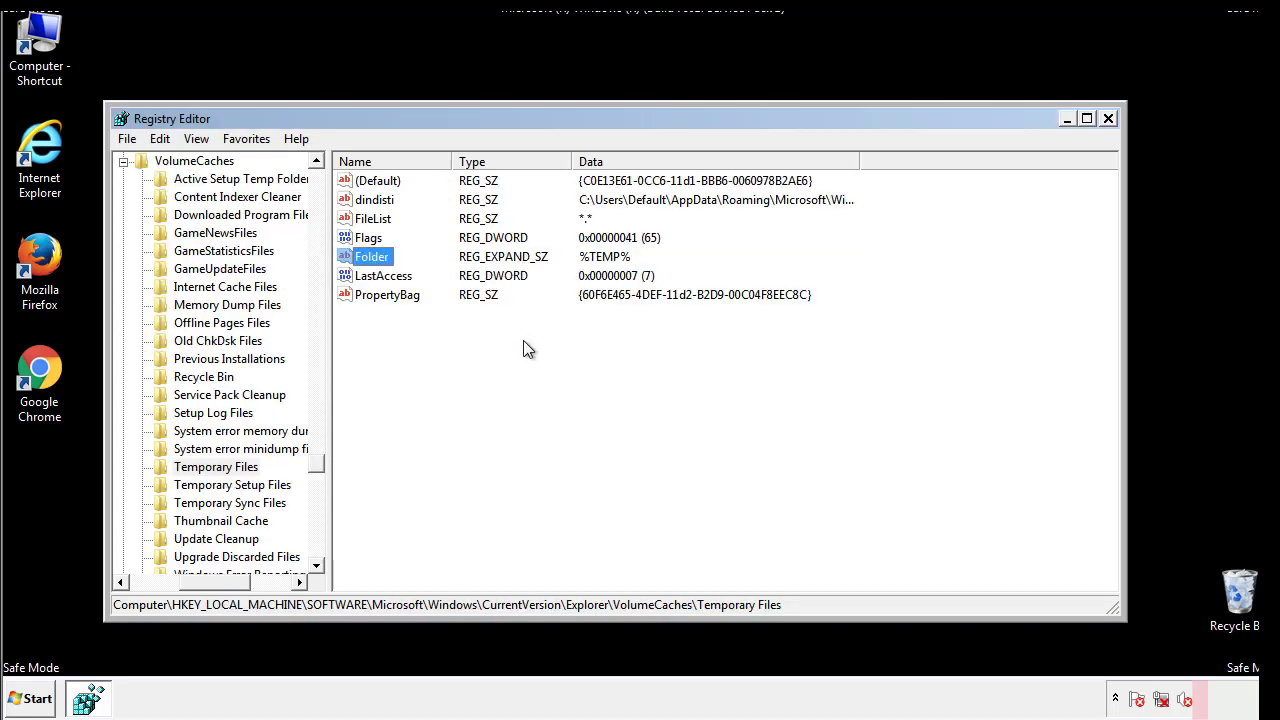
- Delete all values in the Temporary Files key under VolumeCaches and confirm the deletion
left_click_drag(410, 320, 361, 184)
right_click(361, 180)
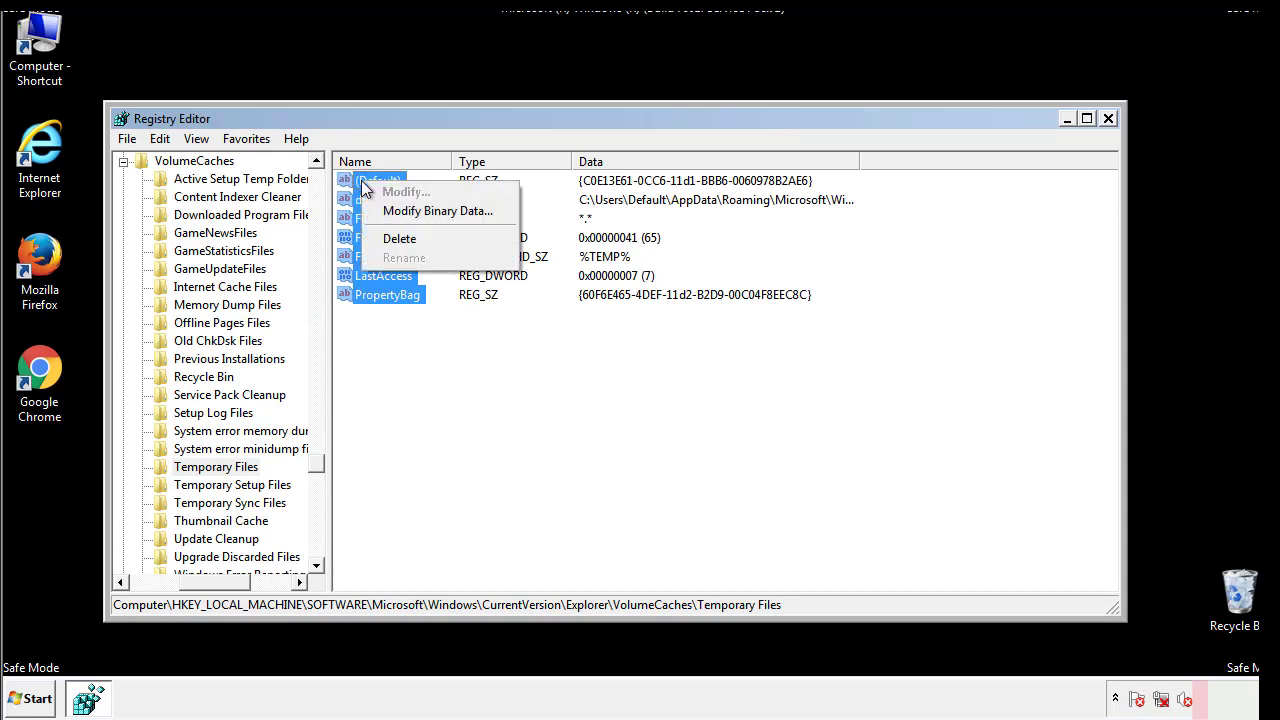
left_click(393, 240)
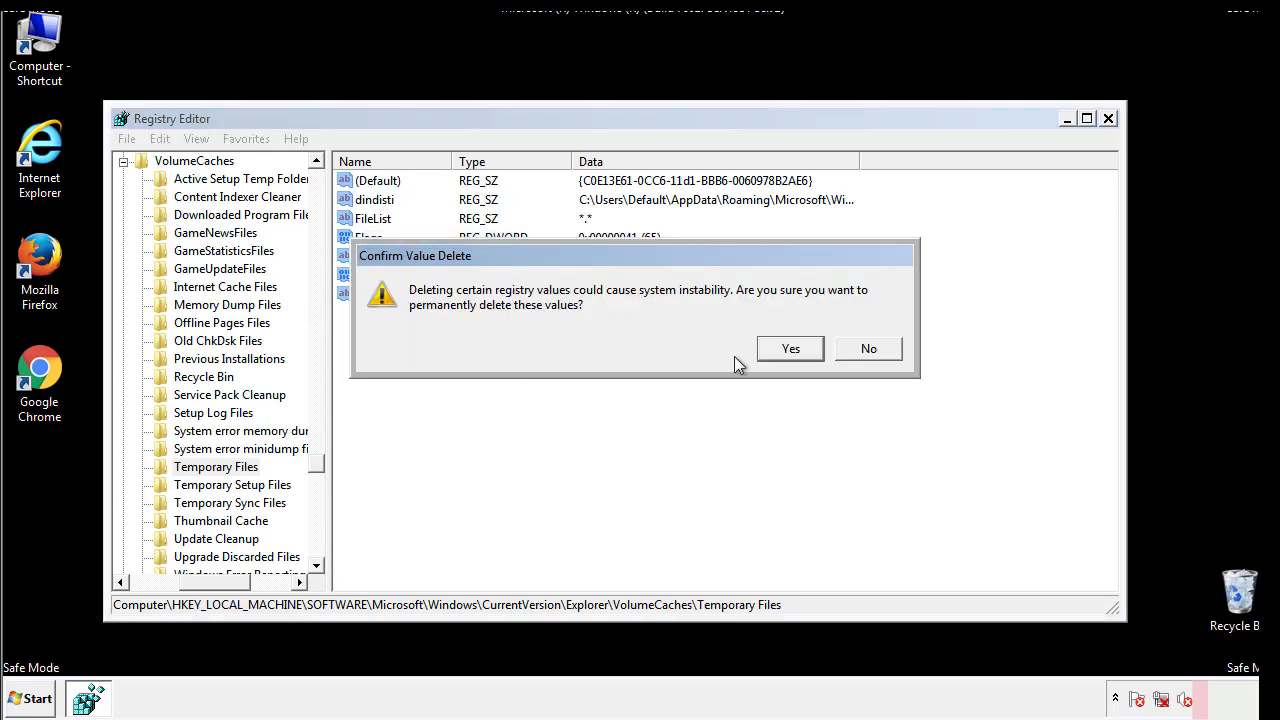
left_click(789, 347)
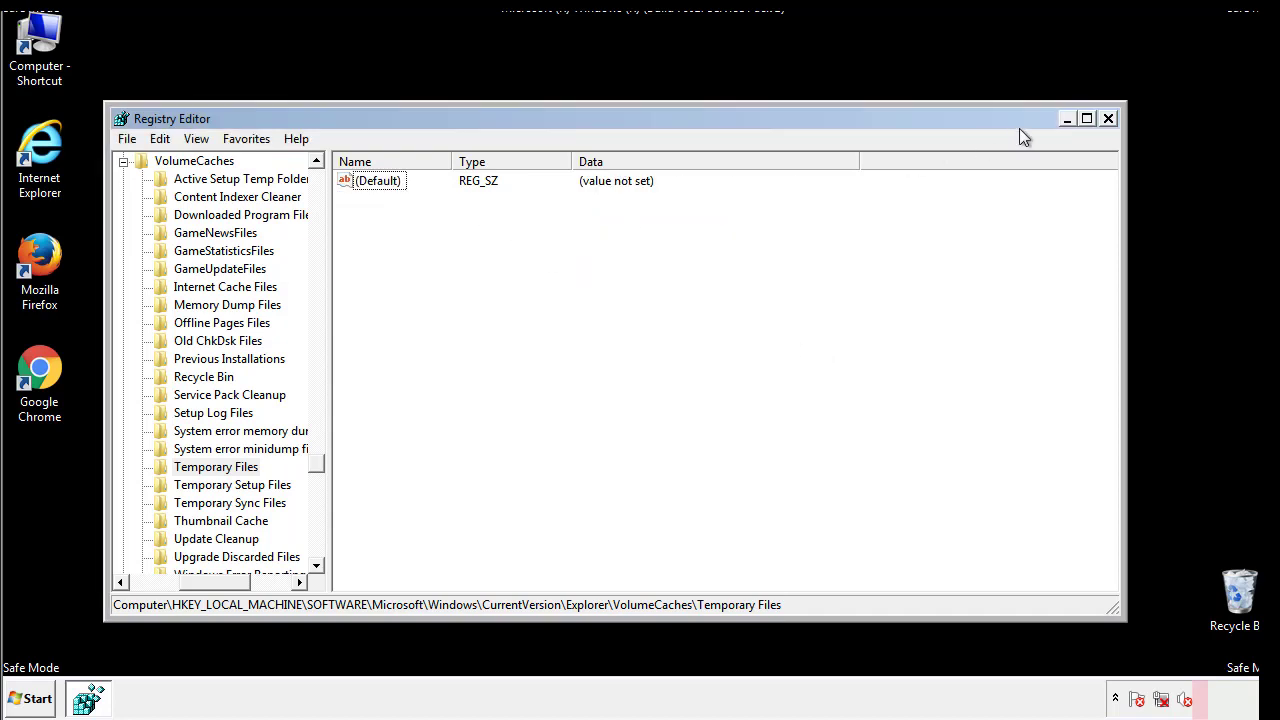
- Close the Registry Editor and launch the System Configuration utility with msconfig
left_click(1108, 117)
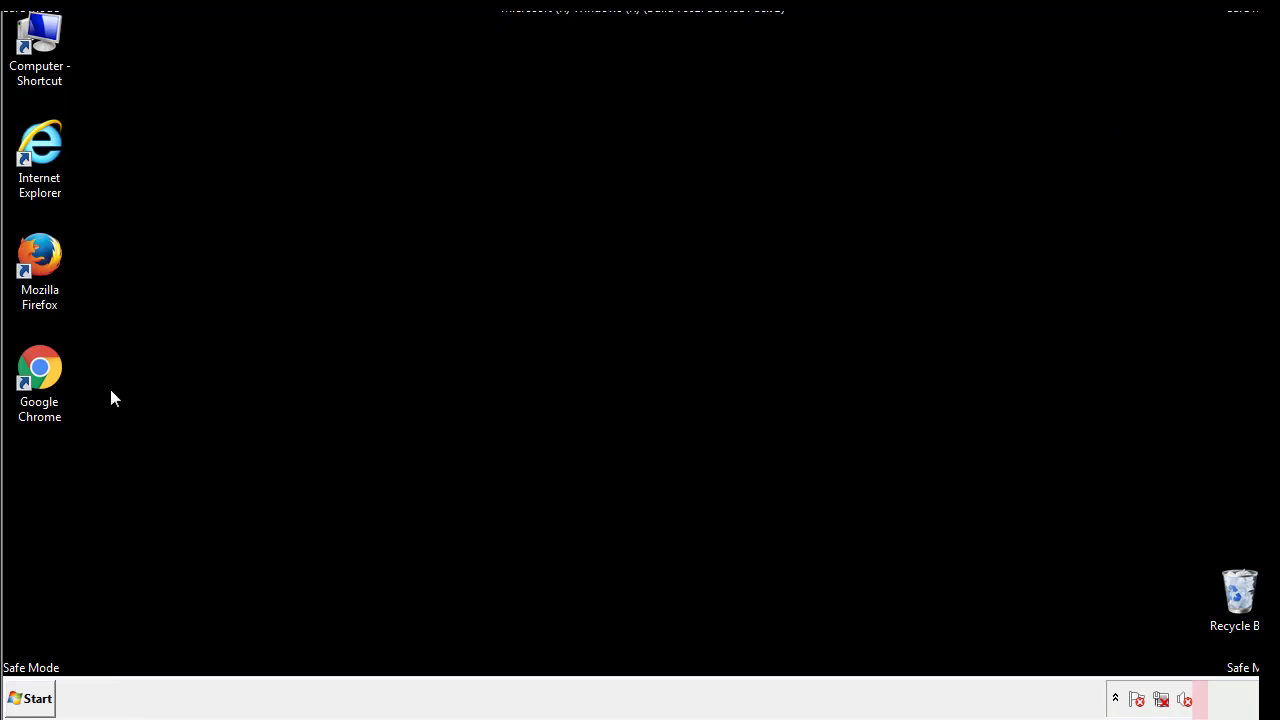
left_click(25, 700)
left_click(69, 654)
type("ms")
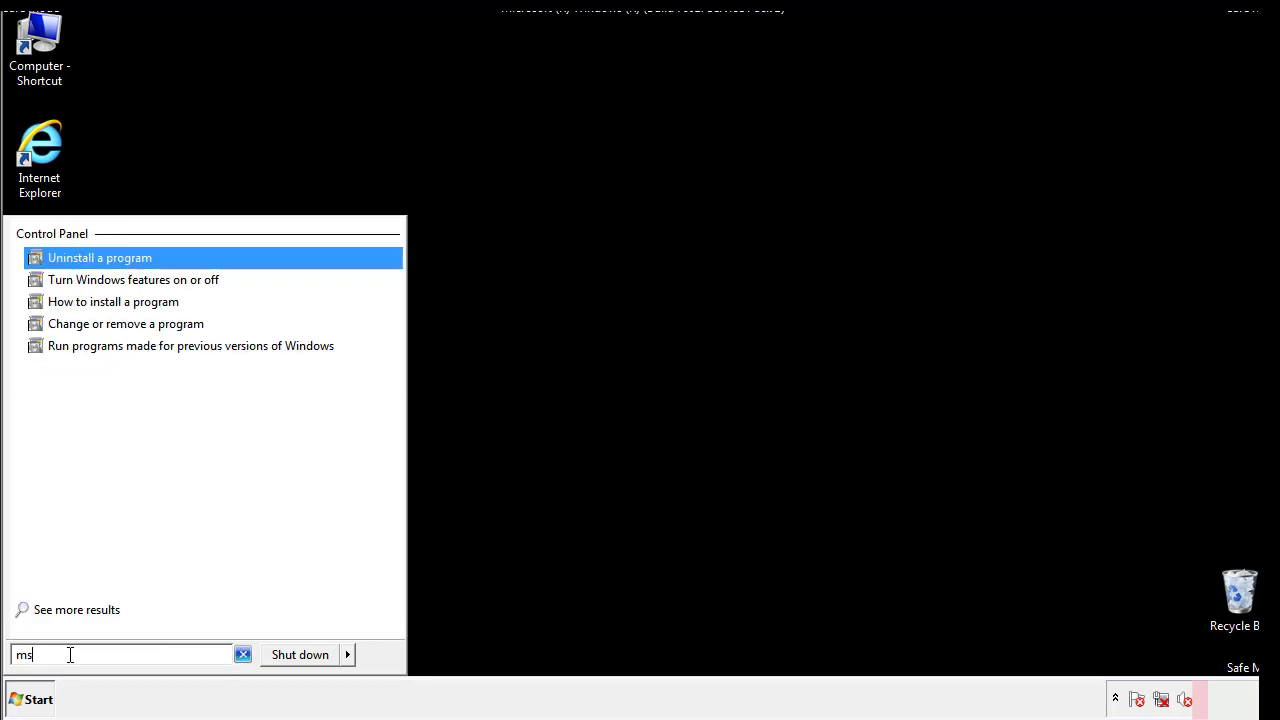
type("conf")
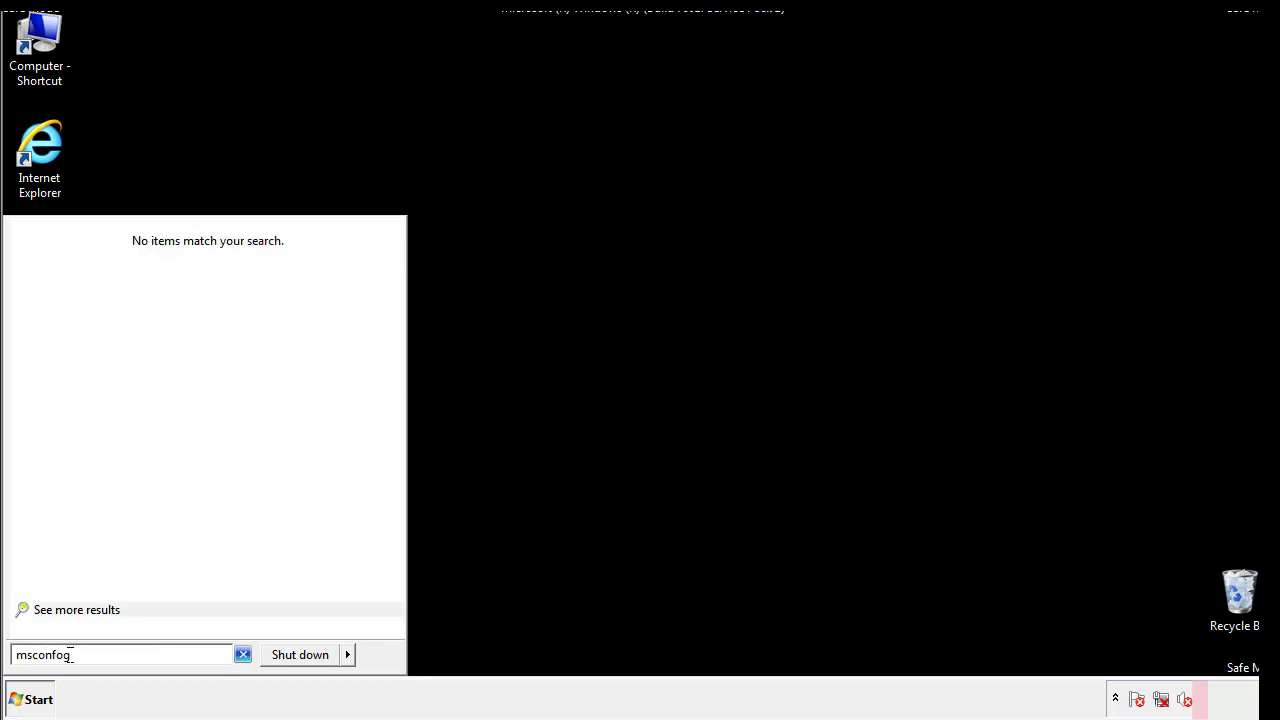
type("ig")
key("Return")
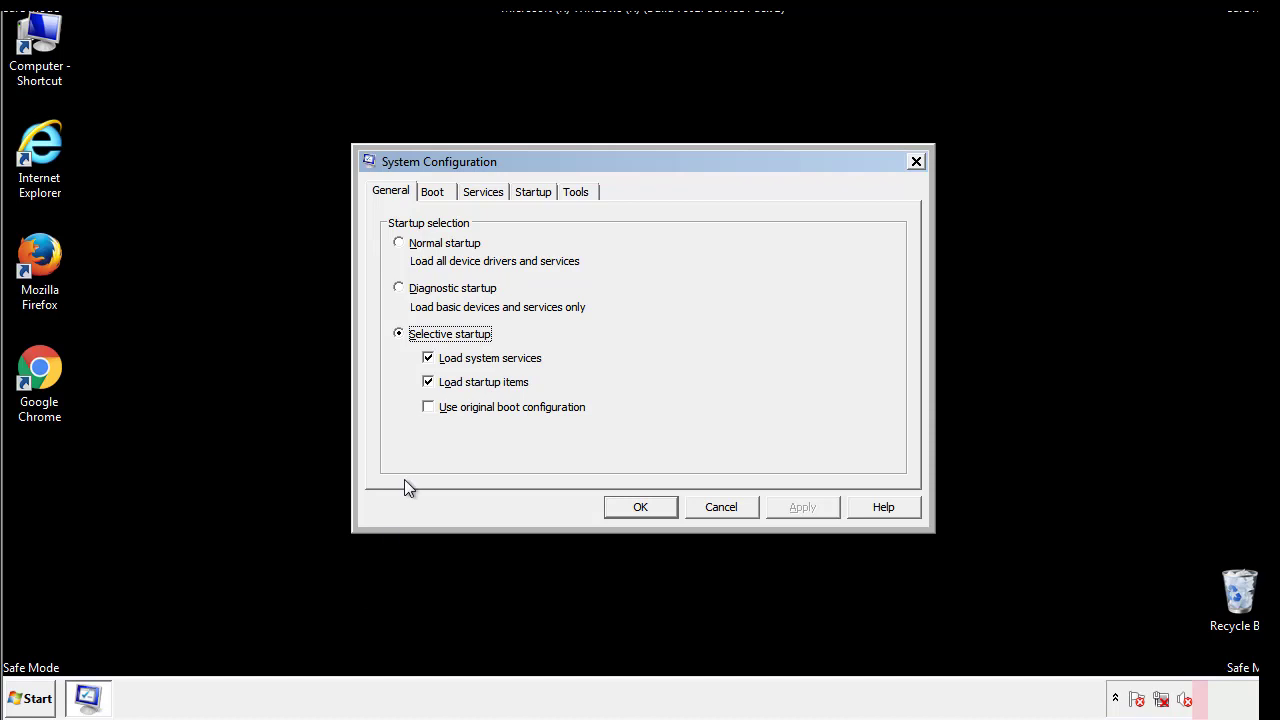
- Turn off Safe boot in the Windows 7 boot options, apply the change and restart the computer
left_click(434, 192)
left_click(403, 384)
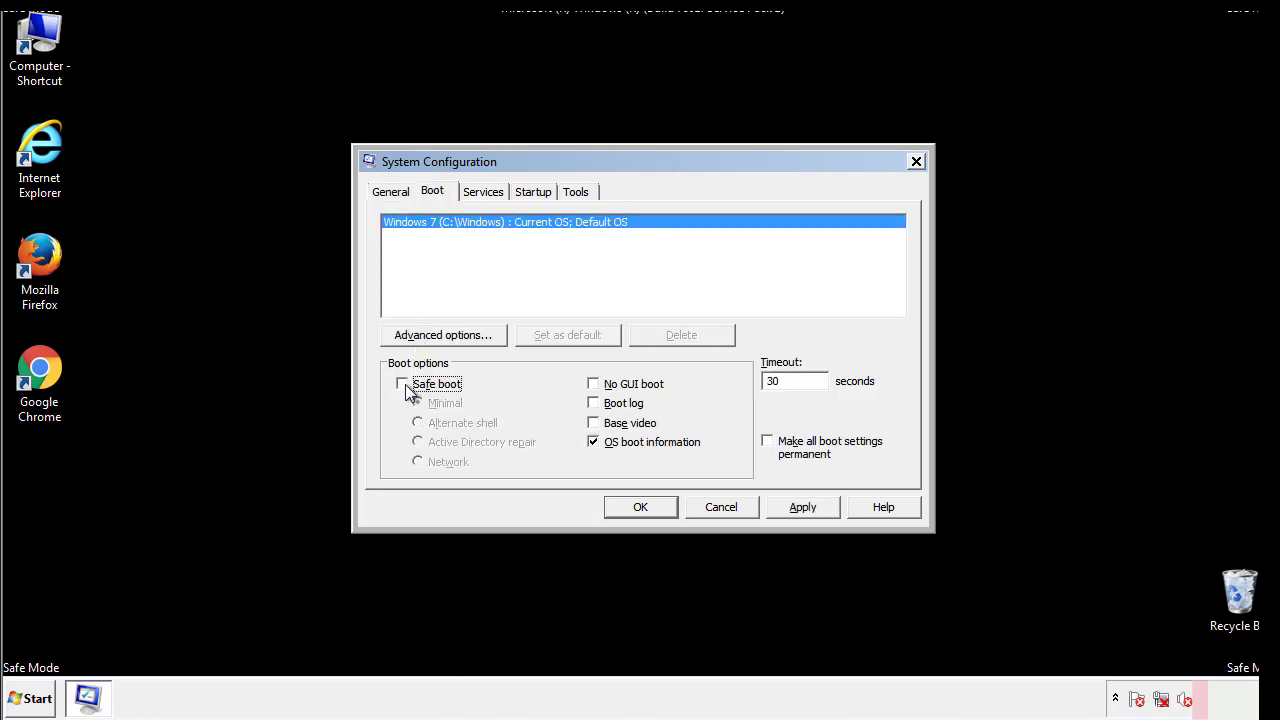
left_click(804, 508)
left_click(662, 508)
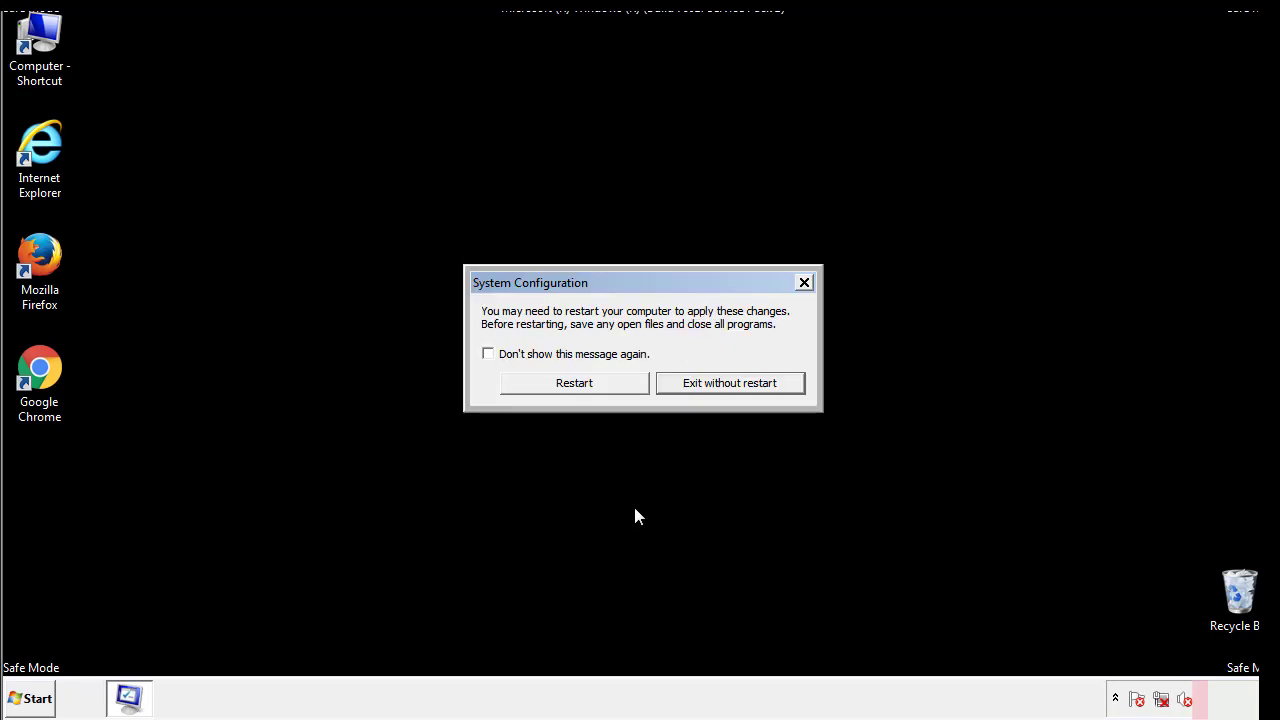
left_click(592, 390)
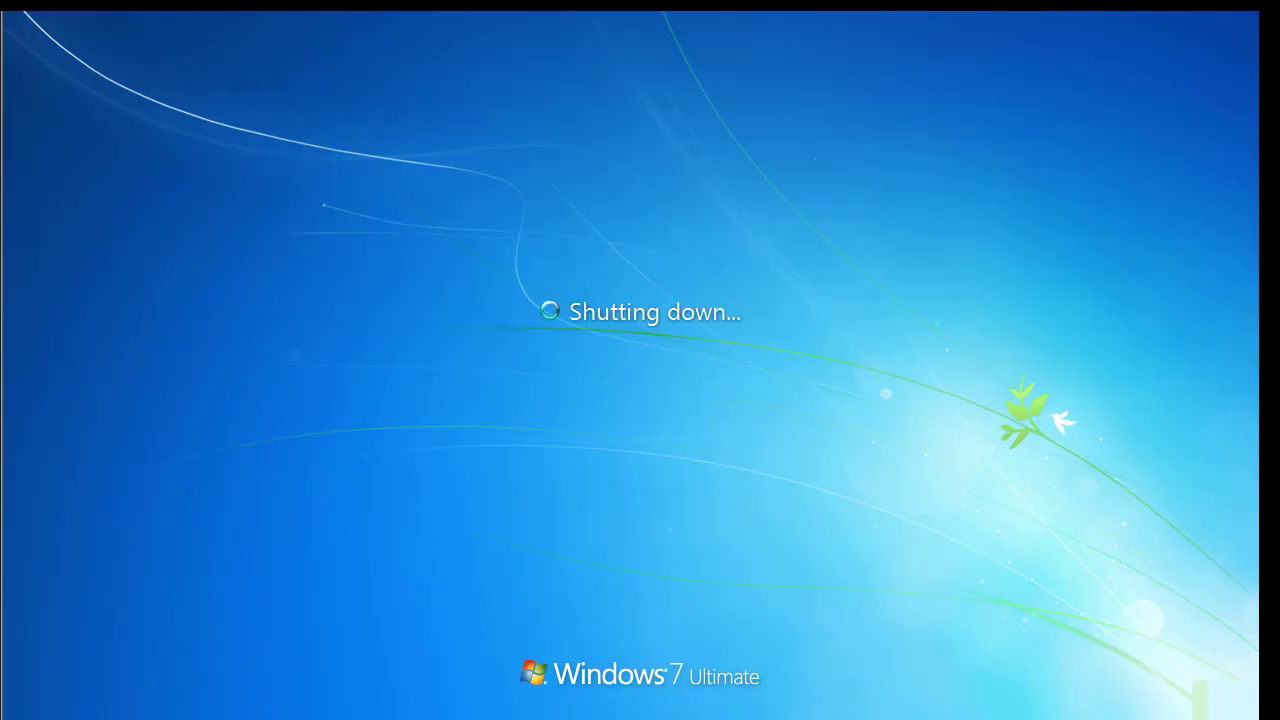